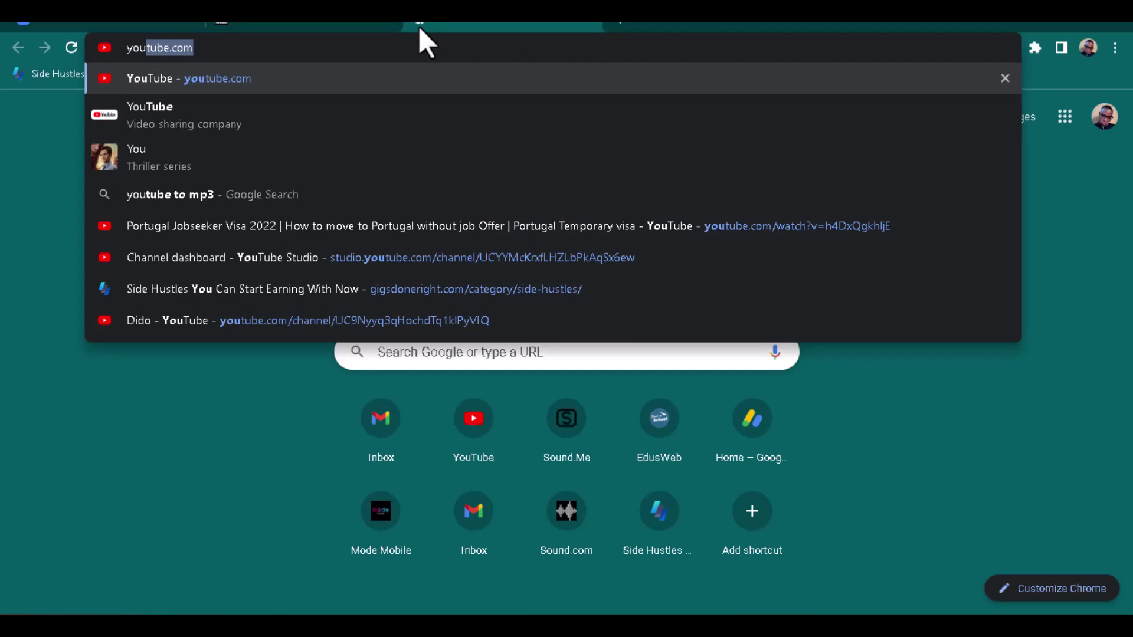
Open YouTube, search for mozart woods media and skip ahead in the video on the future of Ghana's economy
{"action": "key", "text": "Return"}
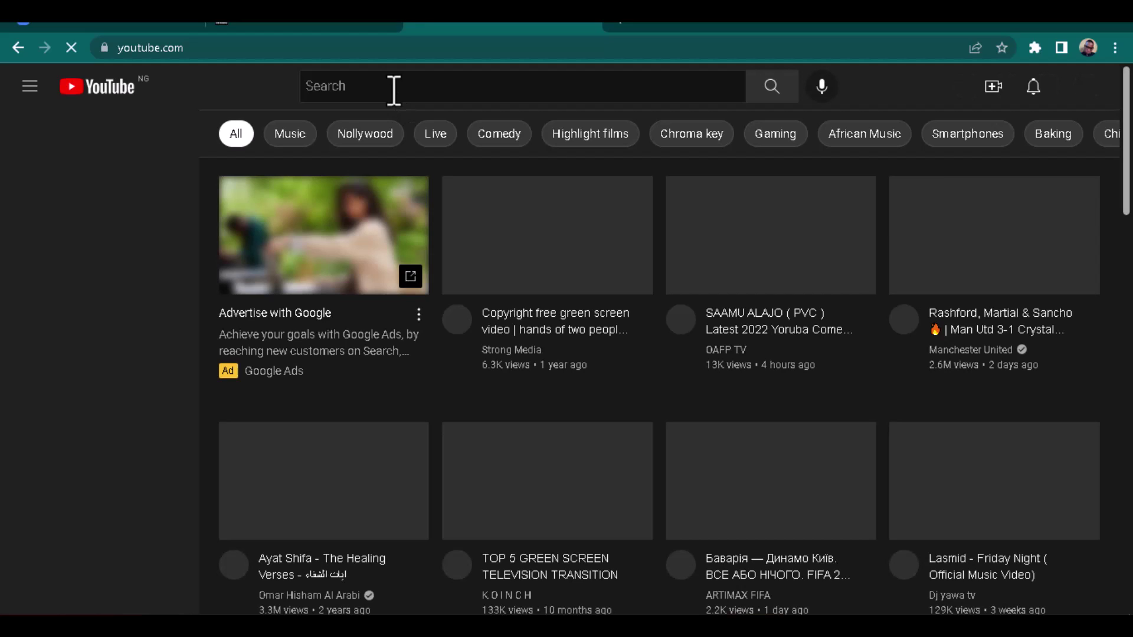
{"action": "left_click", "coordinate": [392, 88]}
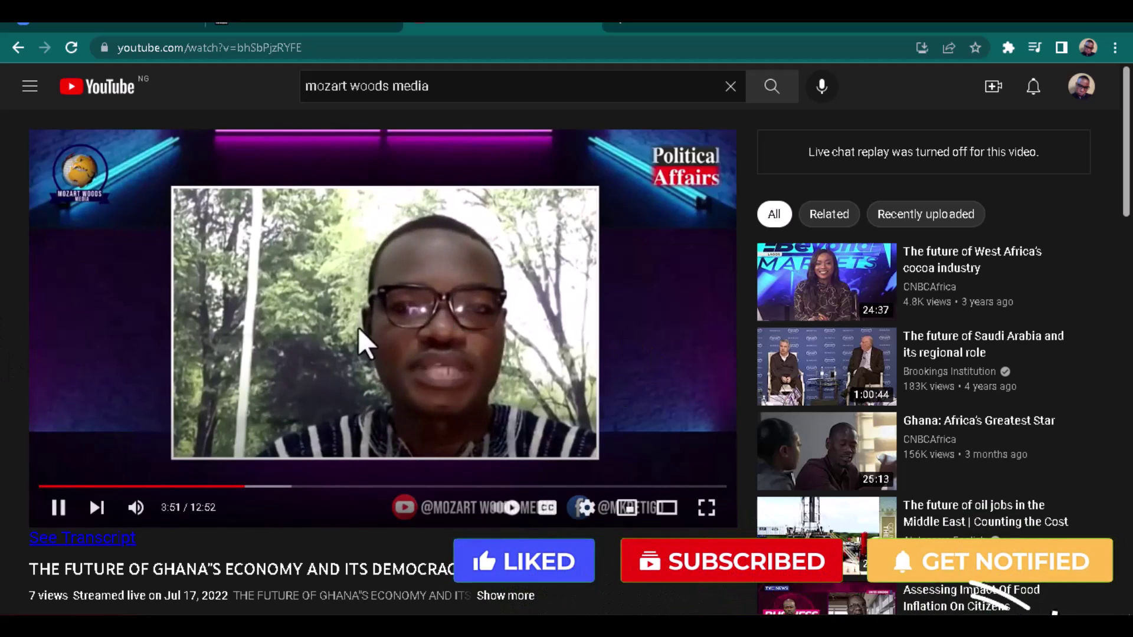
{"action": "left_click", "coordinate": [262, 486]}
{"action": "left_click", "coordinate": [276, 488]}
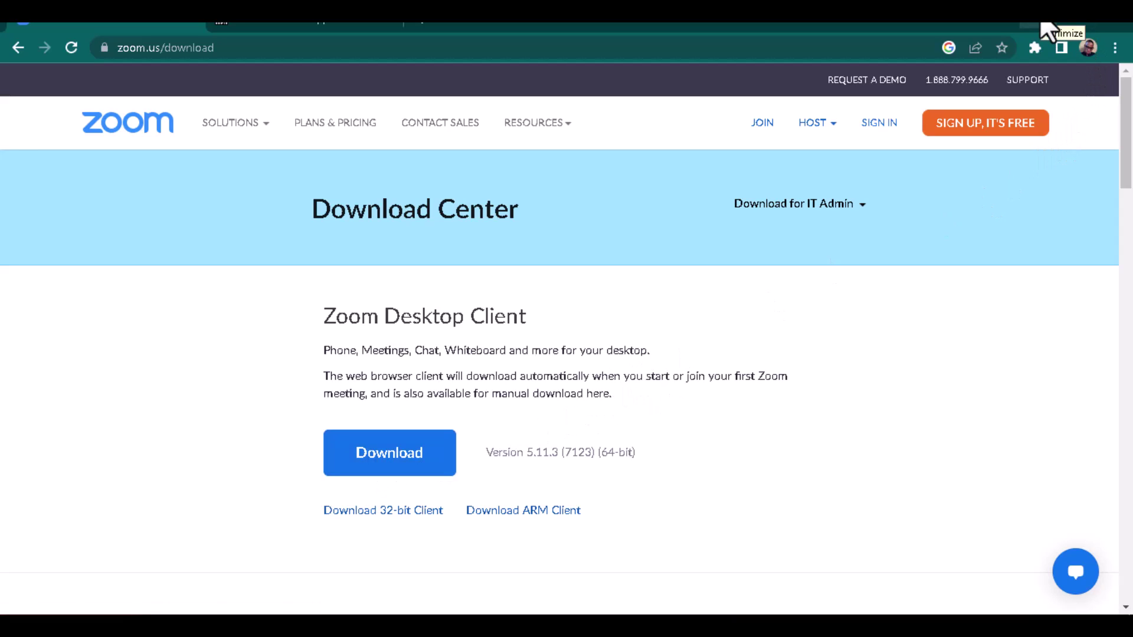
Minimize the browser and vMix windows and launch the Zoom desktop client
{"action": "left_click", "coordinate": [1047, 29]}
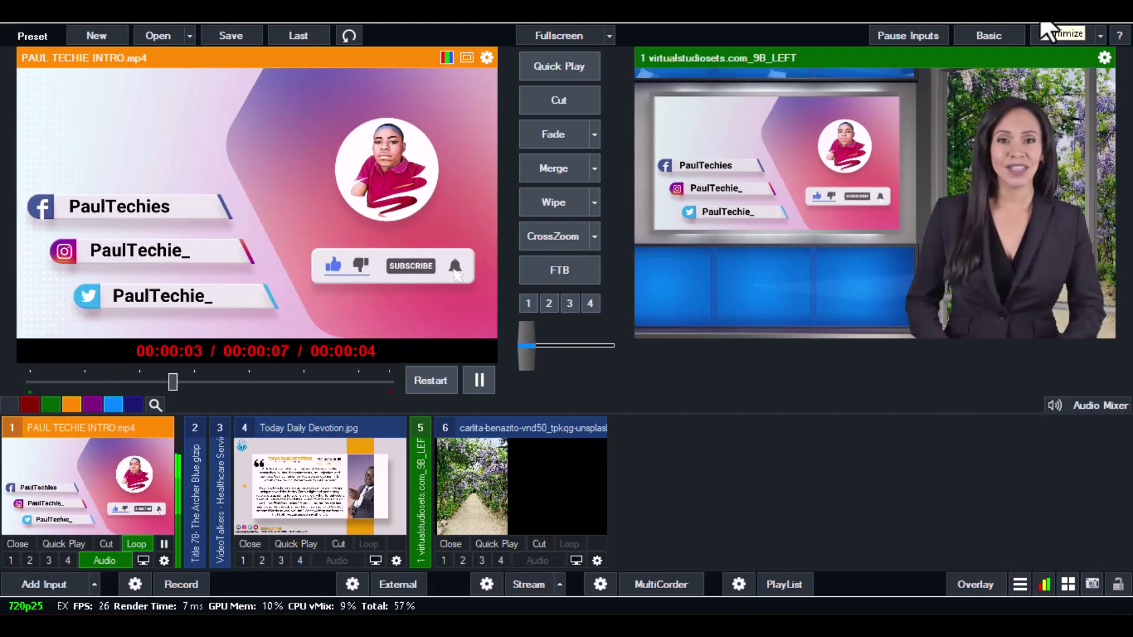
{"action": "left_click", "coordinate": [1047, 30]}
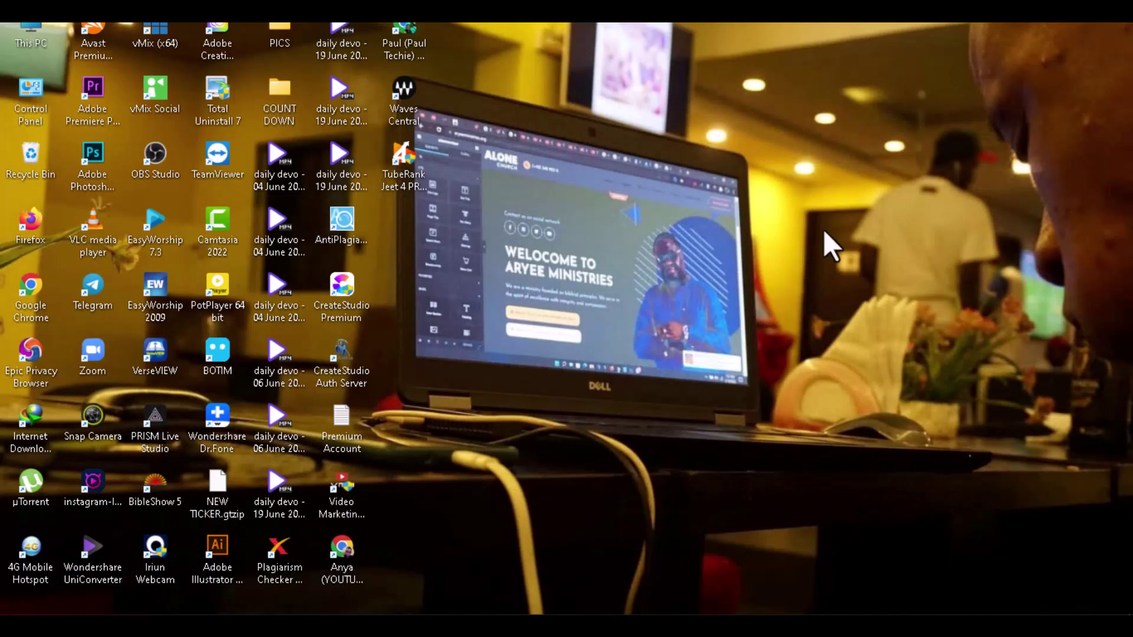
{"action": "double_click", "coordinate": [87, 352]}
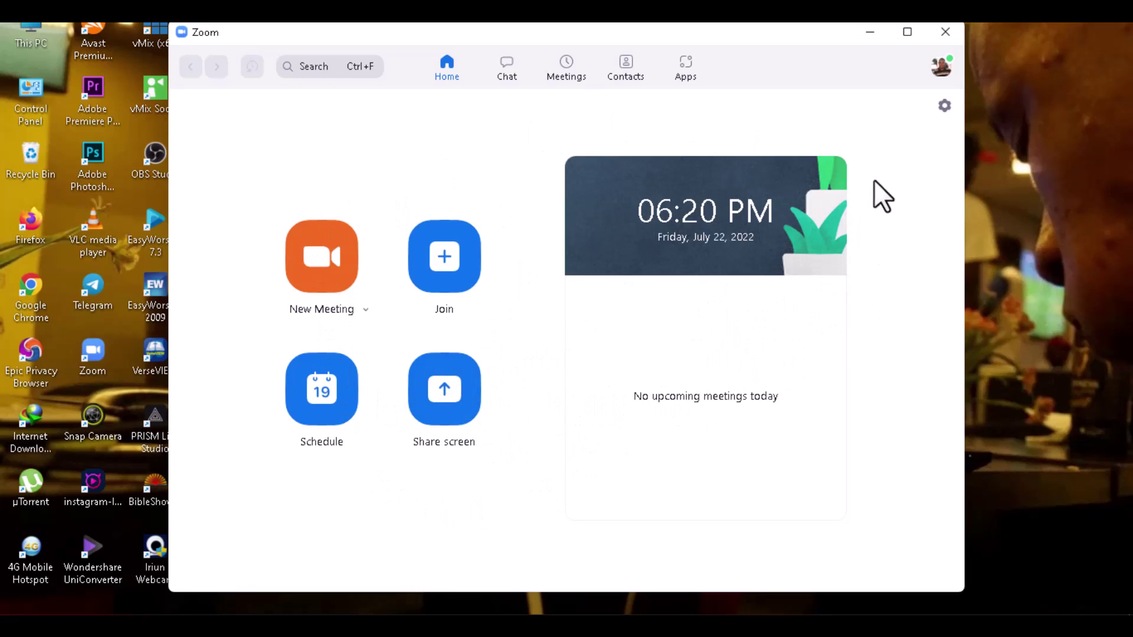
Review Zoom's video settings, including the advanced video options, and close Zoom
{"action": "left_click", "coordinate": [944, 106]}
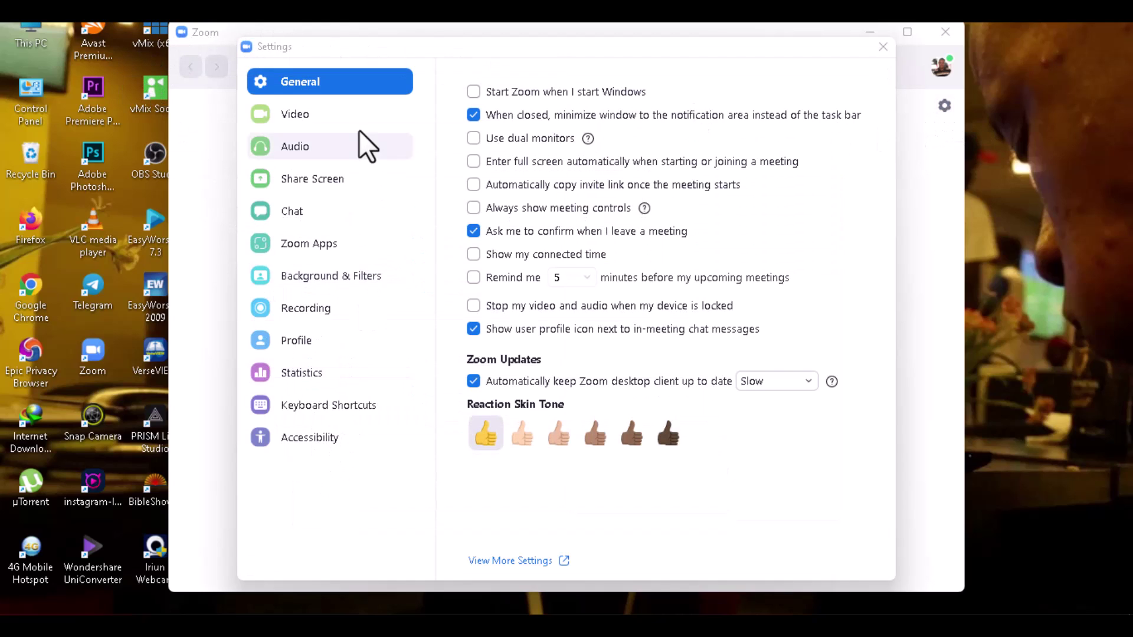
{"action": "left_click", "coordinate": [342, 120]}
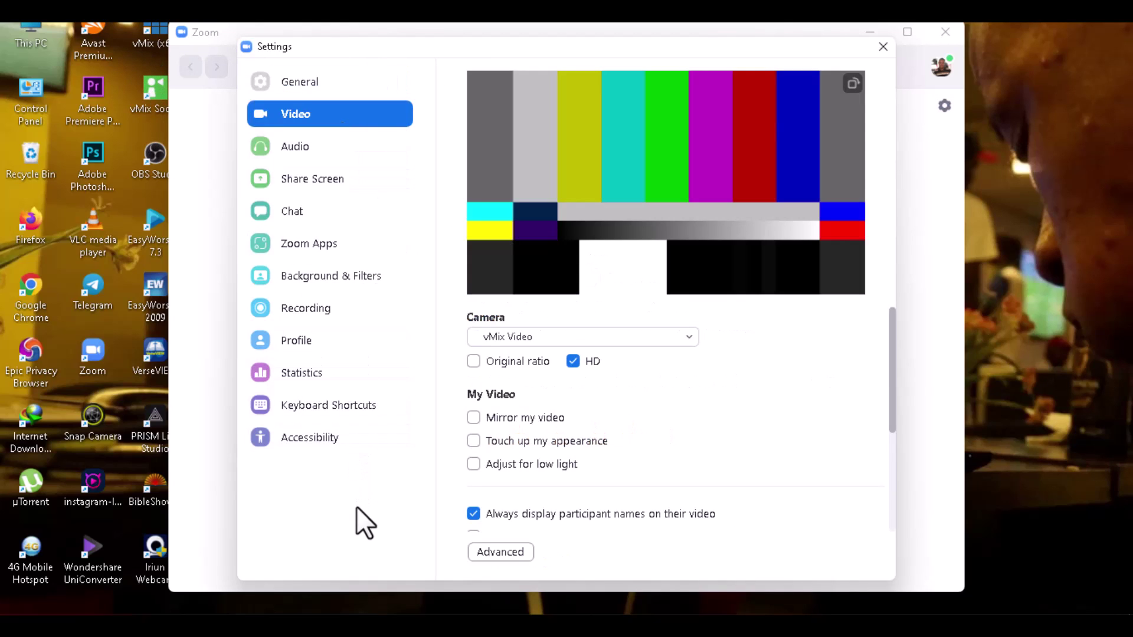
{"action": "left_click", "coordinate": [500, 552]}
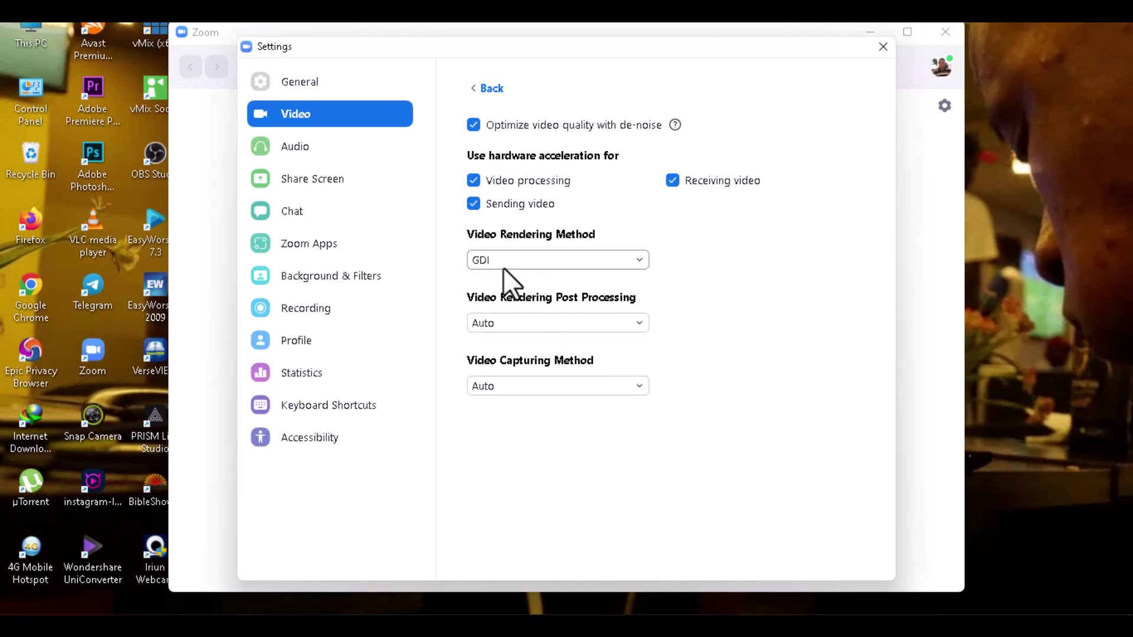
{"action": "left_click", "coordinate": [883, 47]}
{"action": "left_click", "coordinate": [944, 33]}
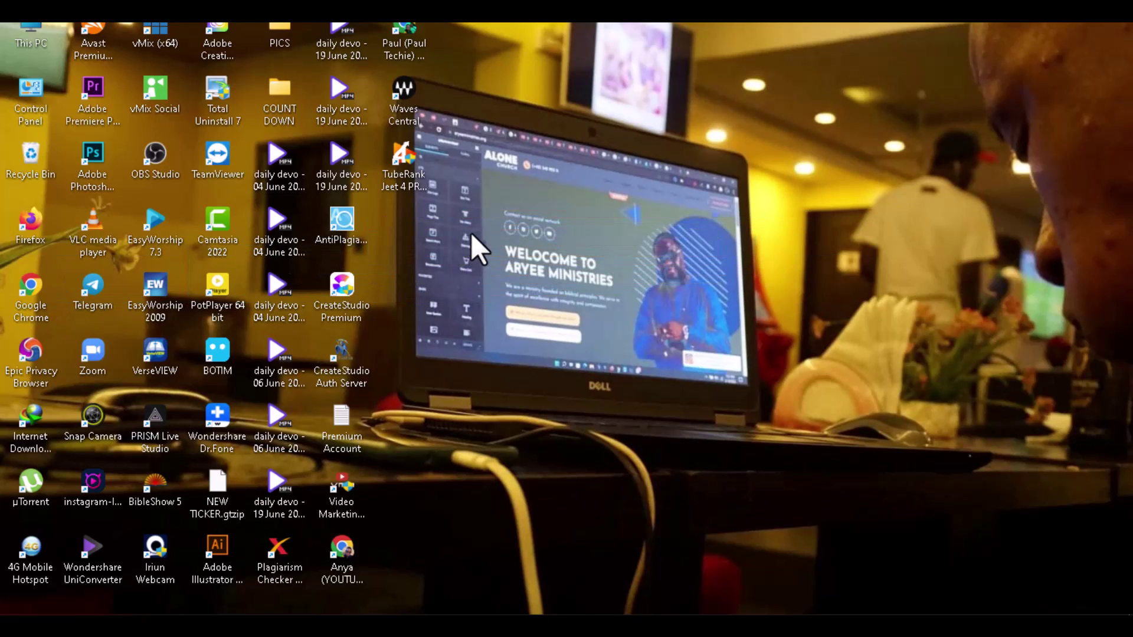
Switch to the browser's VB-CABLE page and open the web-shop page for VB-Cable A+B for Windows
{"action": "left_click", "coordinate": [722, 610]}
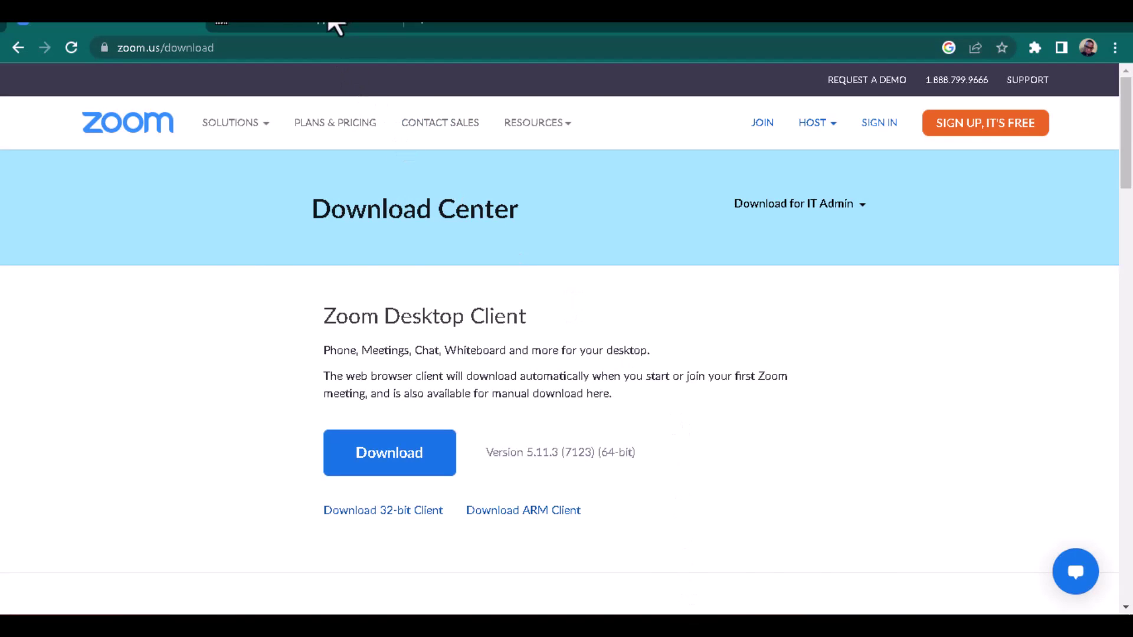
{"action": "left_click", "coordinate": [338, 25]}
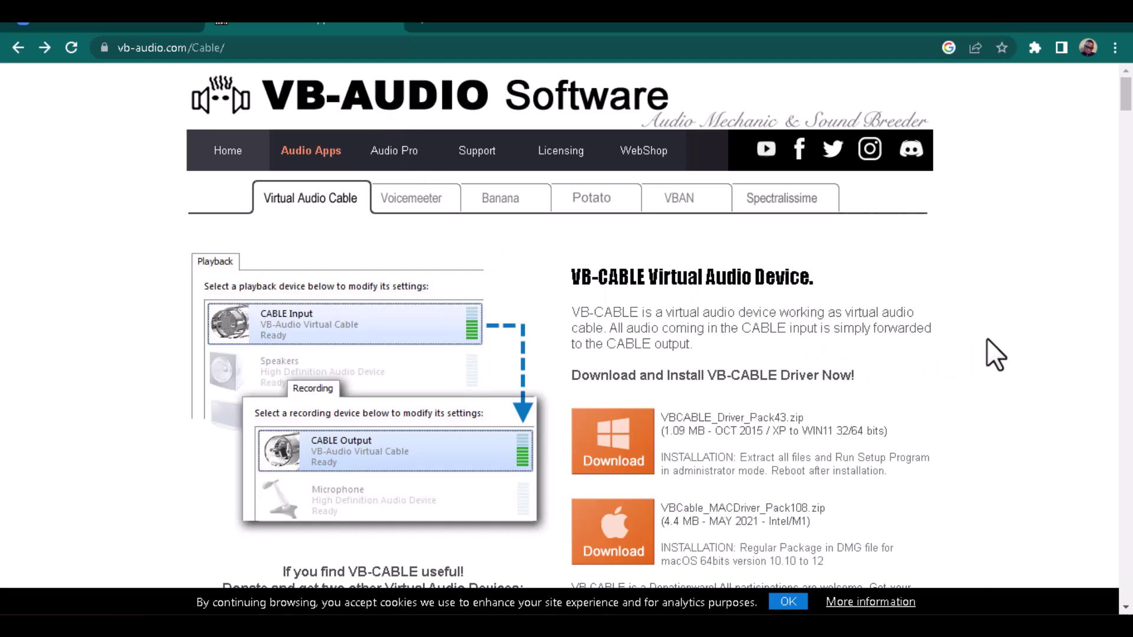
{"action": "scroll", "coordinate": [987, 337], "scroll_direction": "down", "scroll_amount": 7}
{"action": "scroll", "coordinate": [986, 337], "scroll_direction": "up", "scroll_amount": 3}
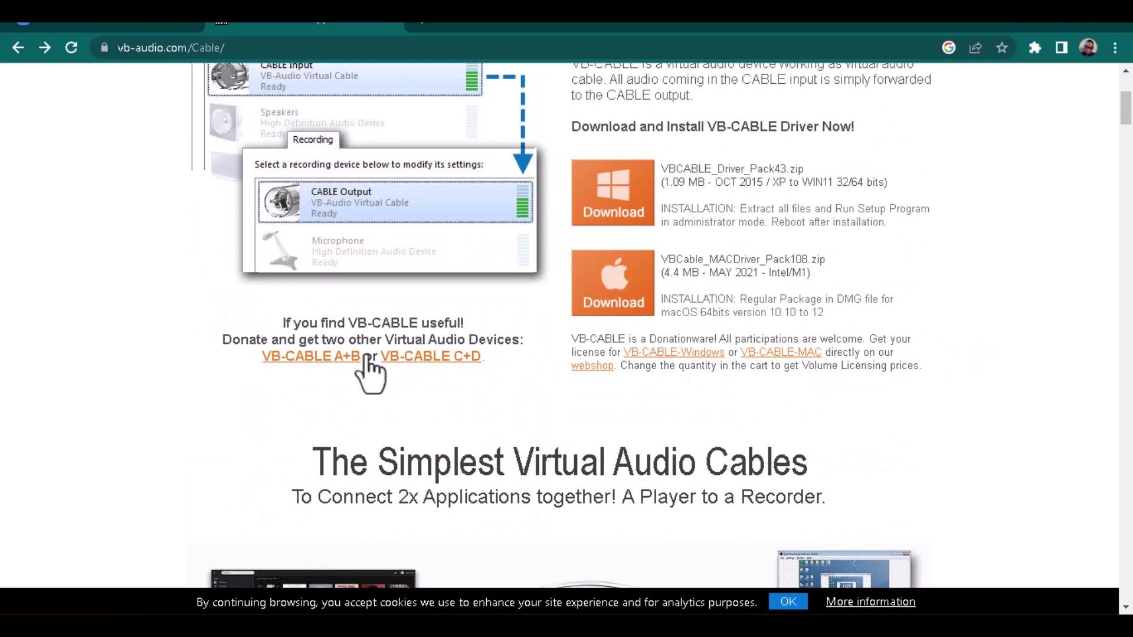
{"action": "left_click", "coordinate": [317, 358]}
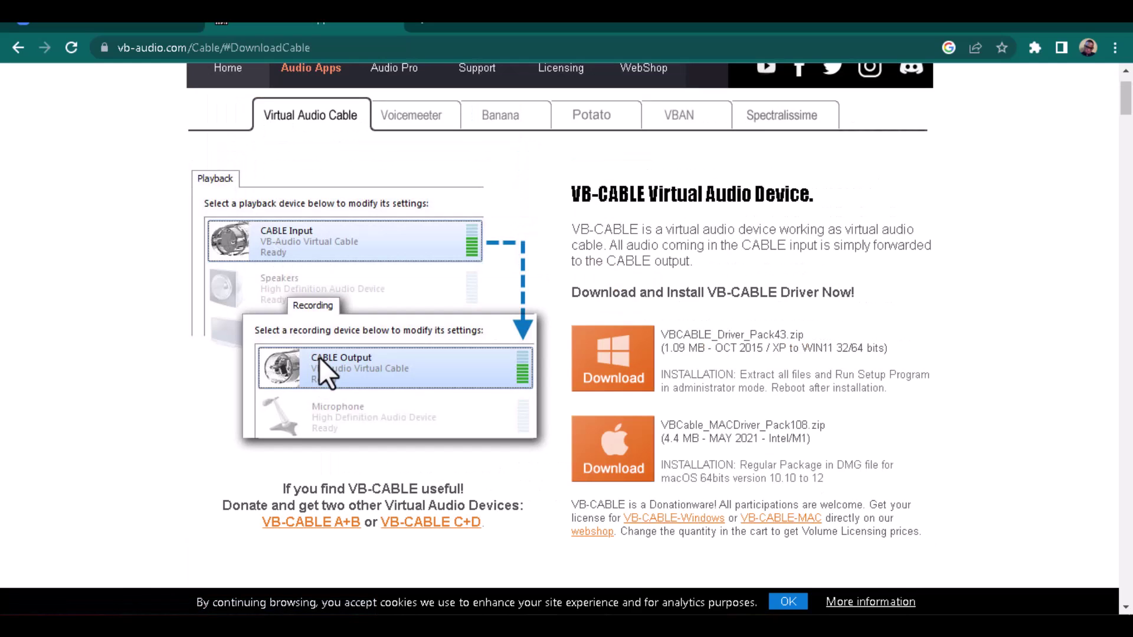
{"action": "scroll", "coordinate": [319, 356], "scroll_direction": "down", "scroll_amount": 8}
{"action": "scroll", "coordinate": [322, 372], "scroll_direction": "up", "scroll_amount": 5}
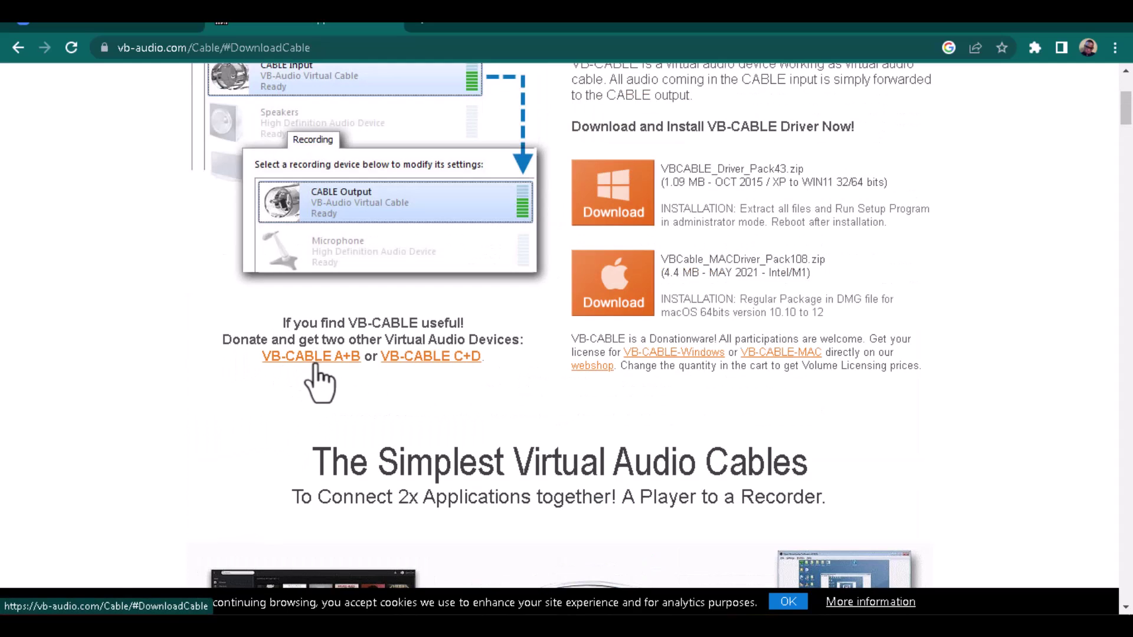
{"action": "left_click", "coordinate": [314, 356]}
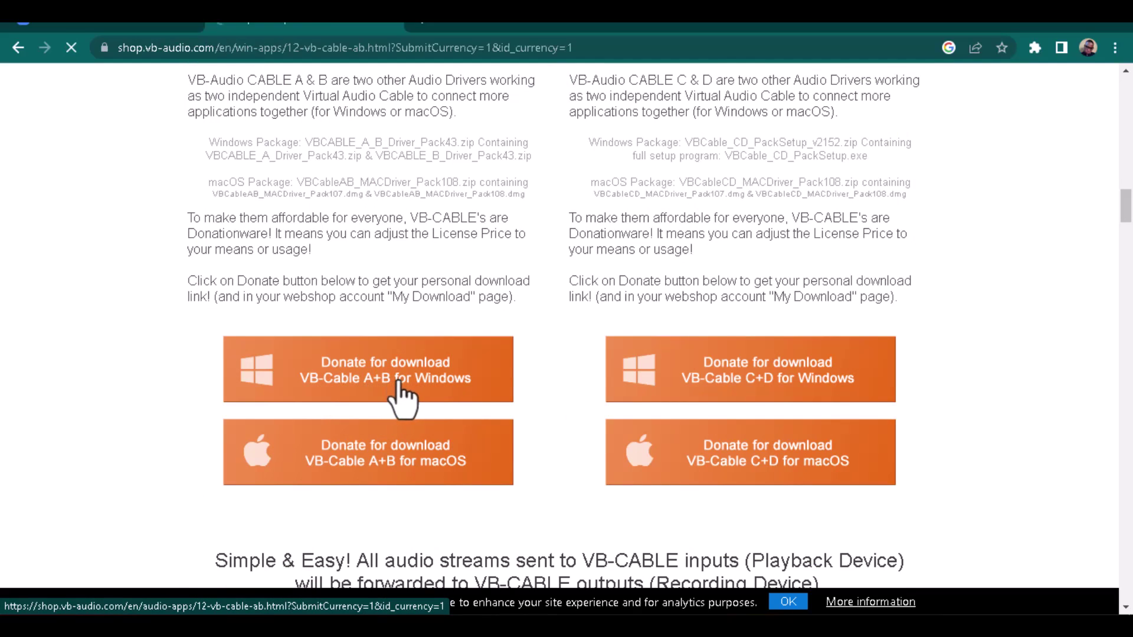
{"action": "scroll", "coordinate": [726, 419], "scroll_direction": "down", "scroll_amount": 1}
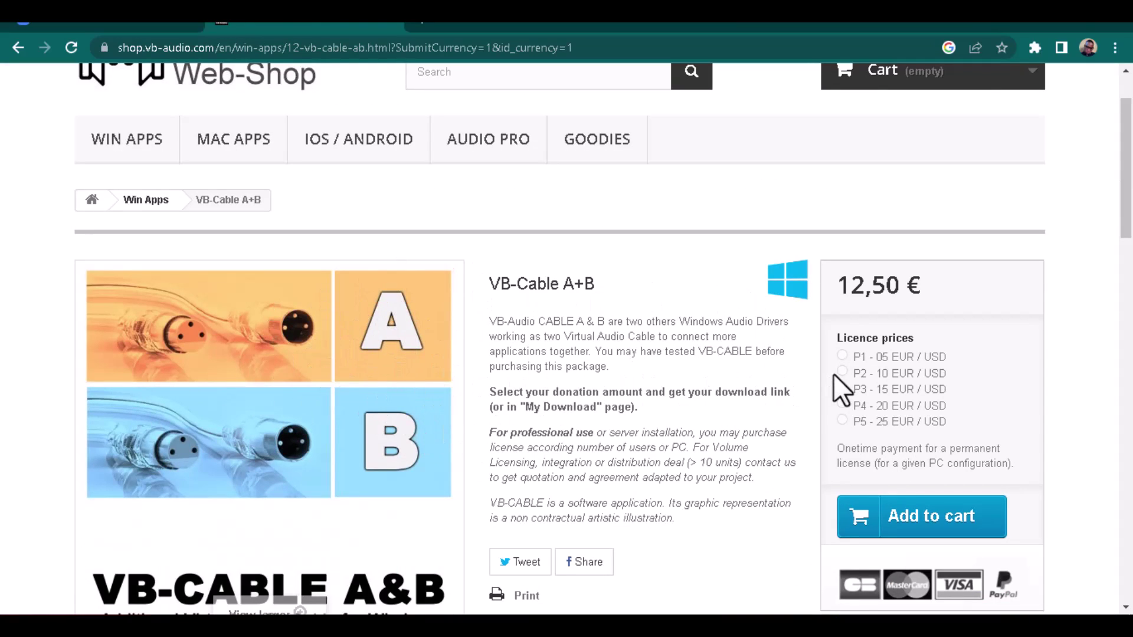
Choose the P1 - 05 EUR / USD licence price for VB-Cable A+B and check the displayed price
{"action": "left_click", "coordinate": [841, 356]}
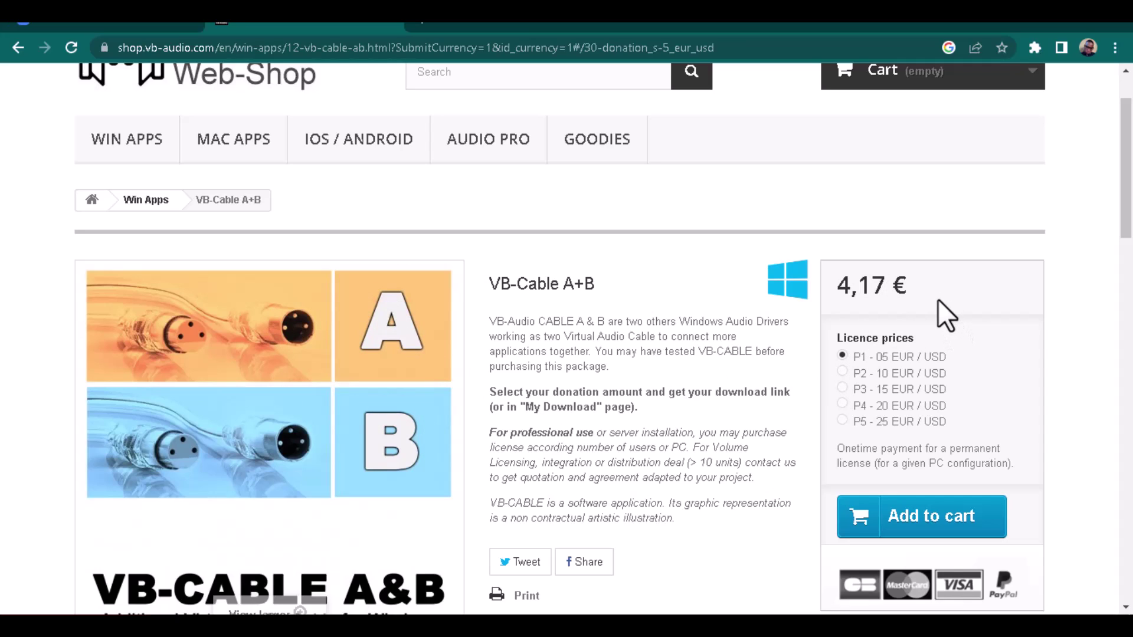
{"action": "left_click_drag", "start_coordinate": [833, 291], "coordinate": [912, 281]}
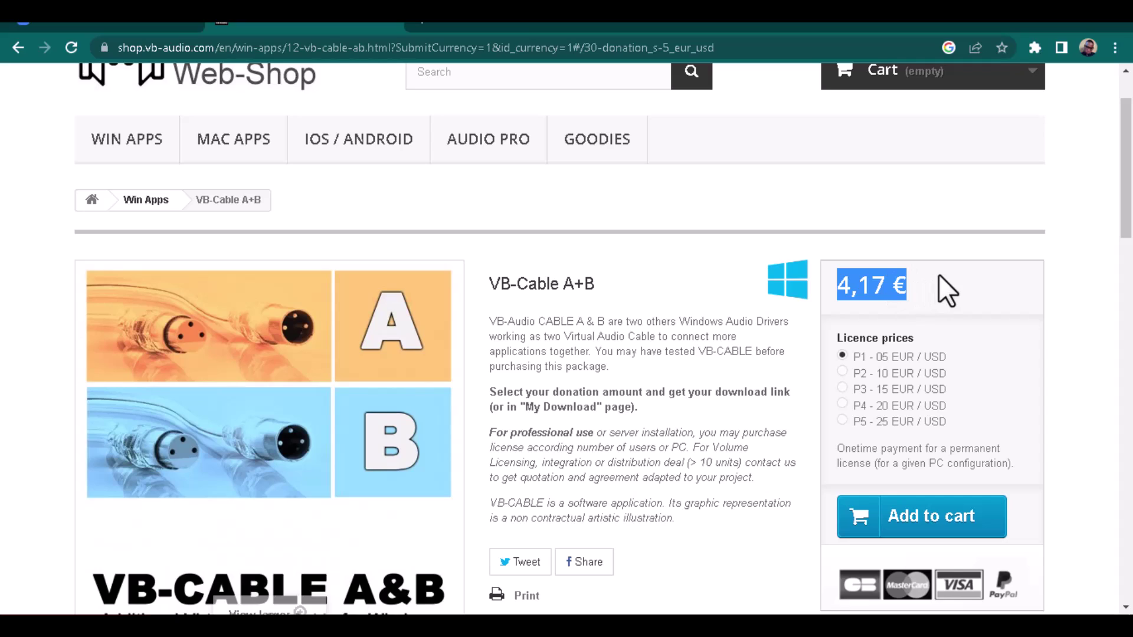
{"action": "mouse_move", "coordinate": [939, 281]}
{"action": "left_mouse_down"}
{"action": "mouse_move", "coordinate": [841, 292]}
{"action": "mouse_move", "coordinate": [955, 281]}
{"action": "left_mouse_up"}
{"action": "left_click", "coordinate": [840, 292]}
{"action": "left_click", "coordinate": [956, 282]}
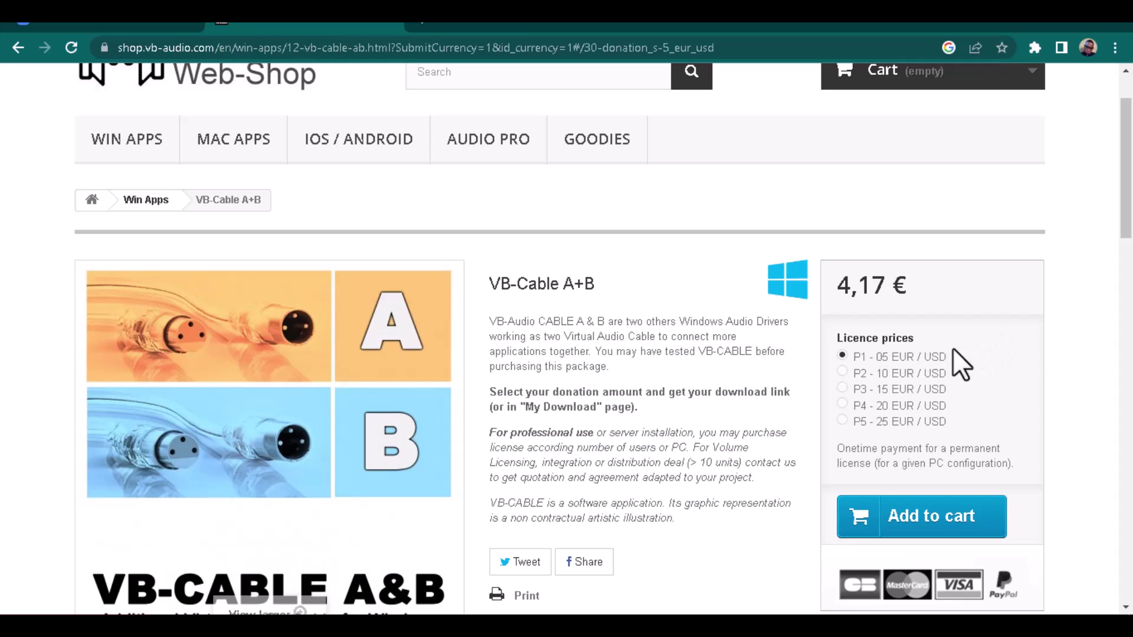
Try the P2 - 10 EUR / USD licence price, return to P1 - 05 EUR / USD and look over the product page
{"action": "left_click", "coordinate": [844, 371]}
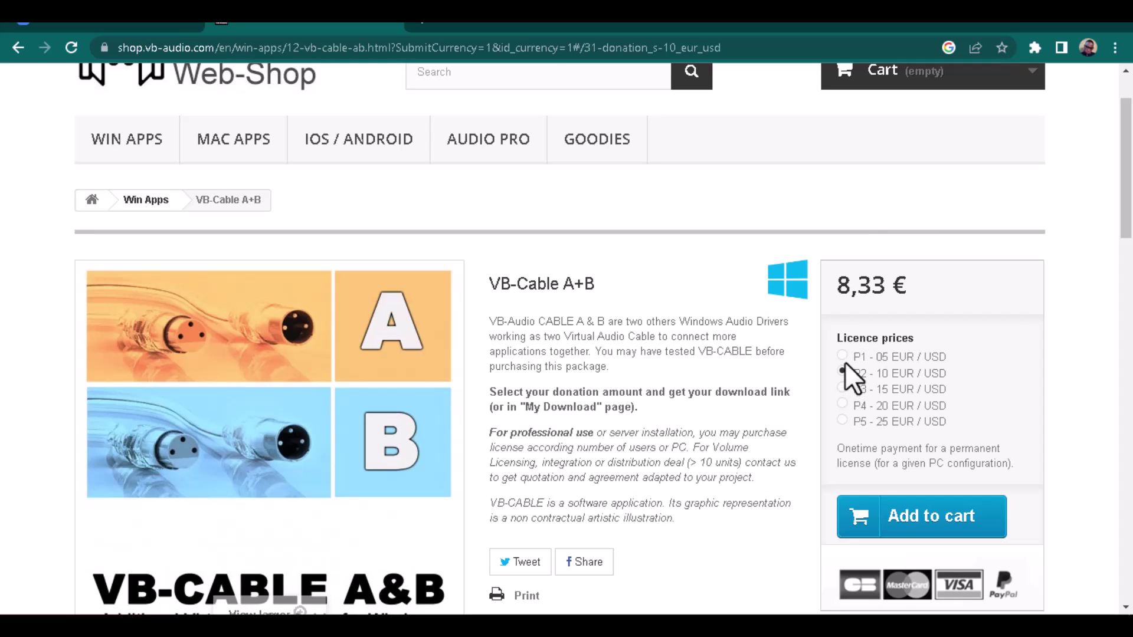
{"action": "left_click", "coordinate": [842, 356]}
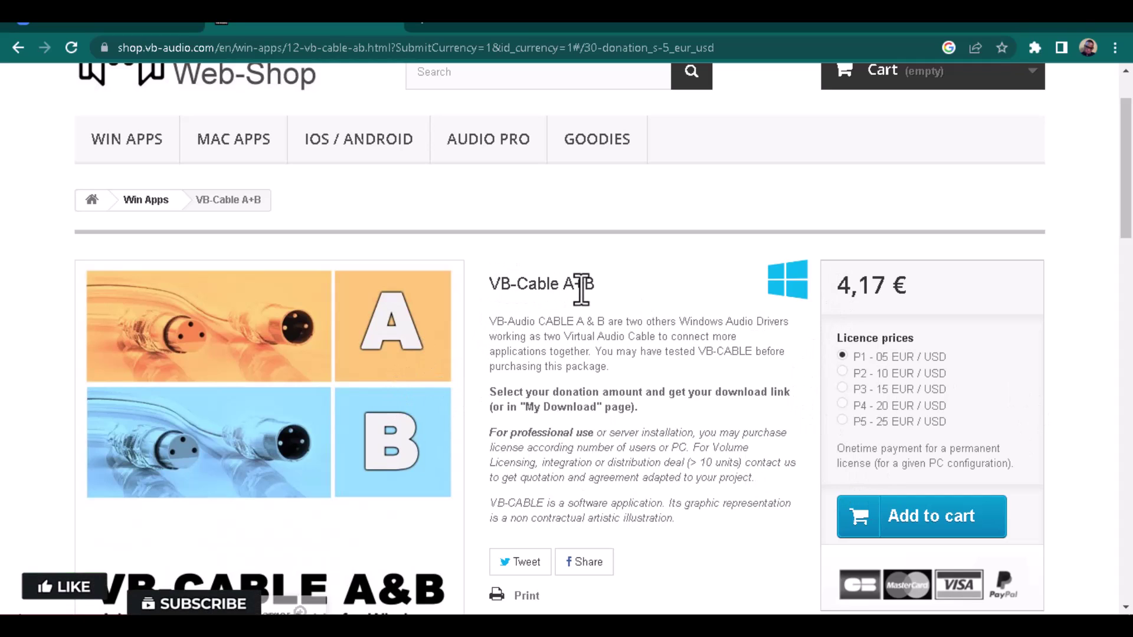
{"action": "scroll", "coordinate": [797, 510], "scroll_direction": "down", "scroll_amount": 3}
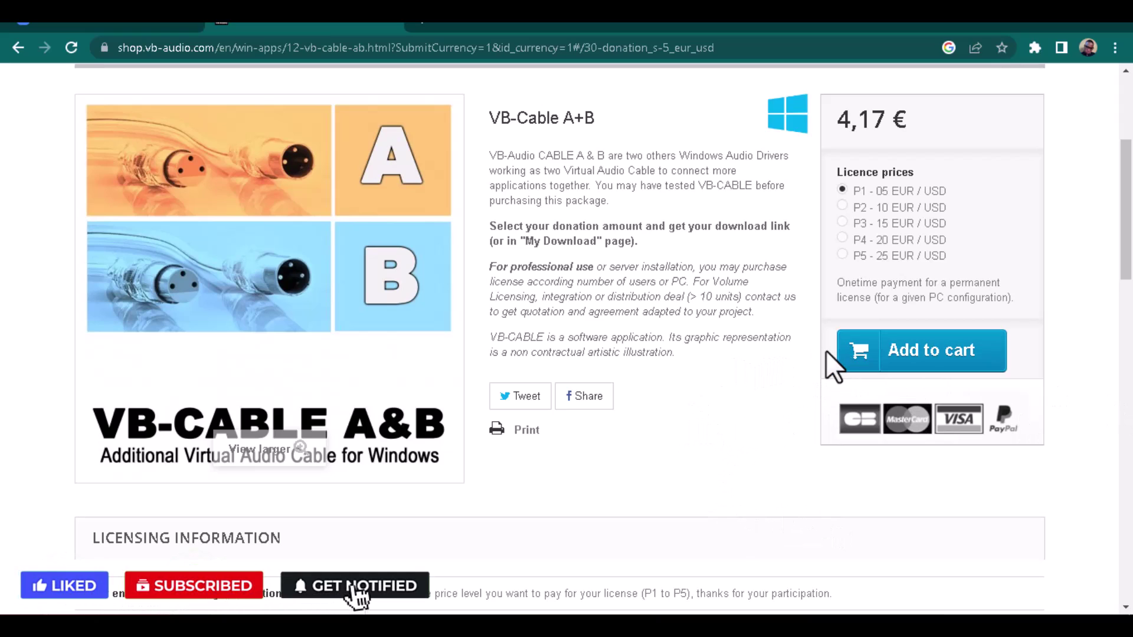
{"action": "scroll", "coordinate": [827, 351], "scroll_direction": "up", "scroll_amount": 3}
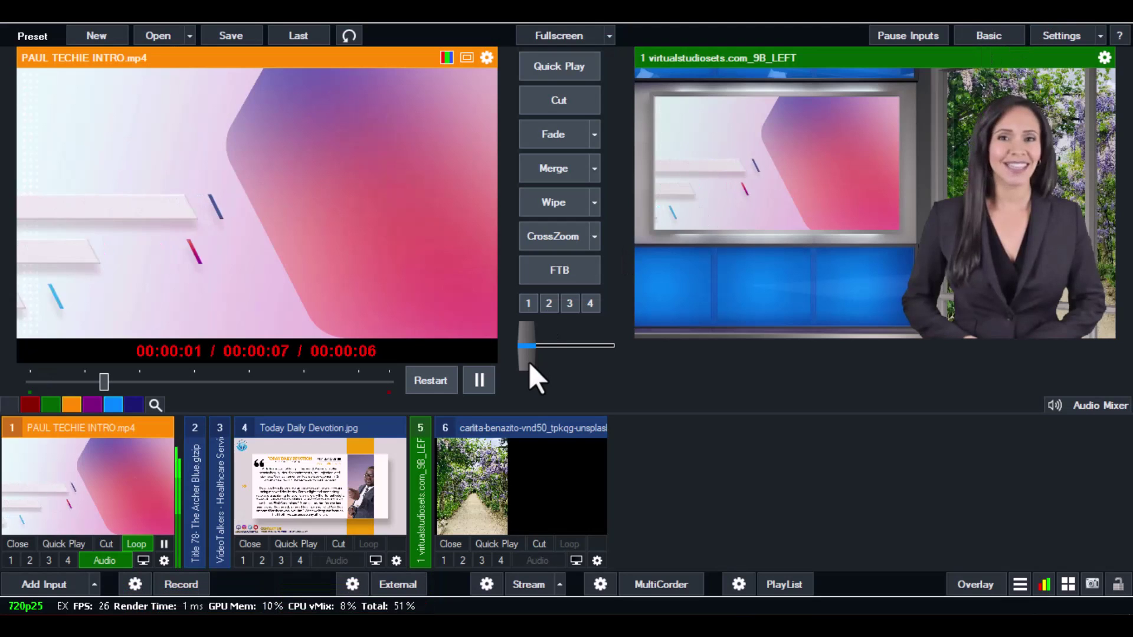
Switch to the Downloads folder in File Explorer and open the VBCABLE_A_B_Driver_Pack43 folder
{"action": "mouse_move", "coordinate": [520, 626]}
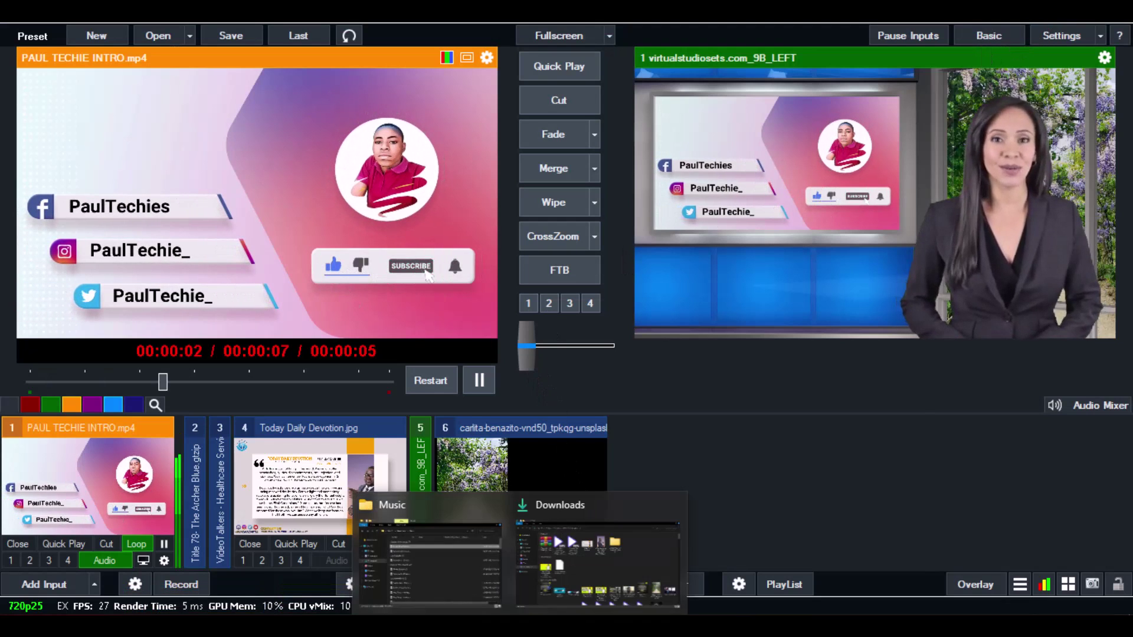
{"action": "left_click", "coordinate": [534, 550]}
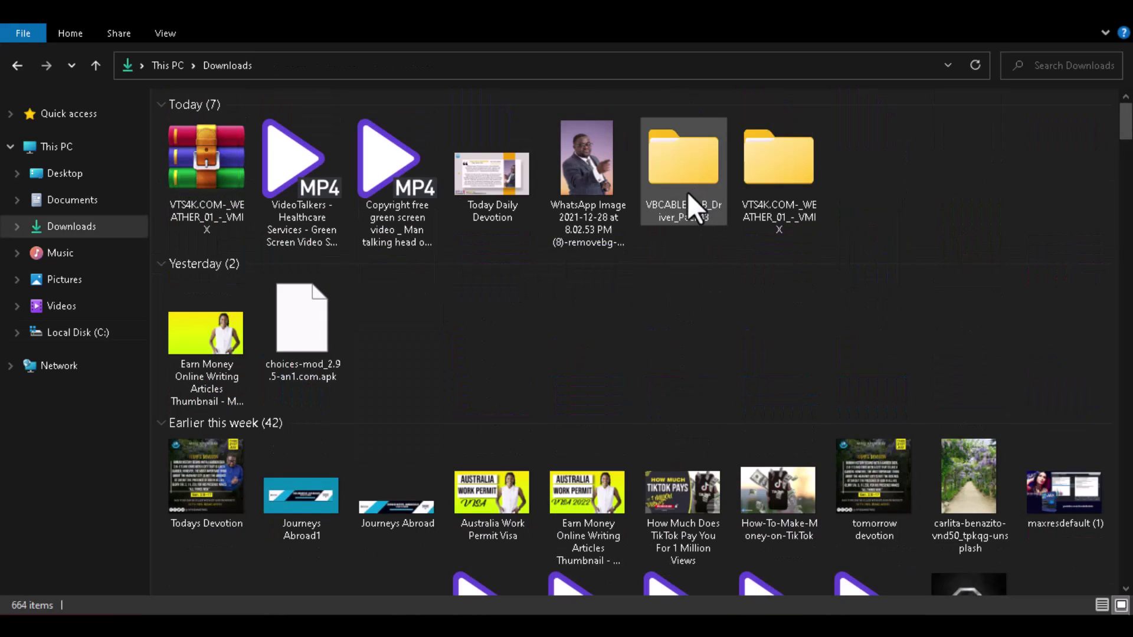
{"action": "left_click", "coordinate": [688, 193]}
{"action": "double_click", "coordinate": [688, 192]}
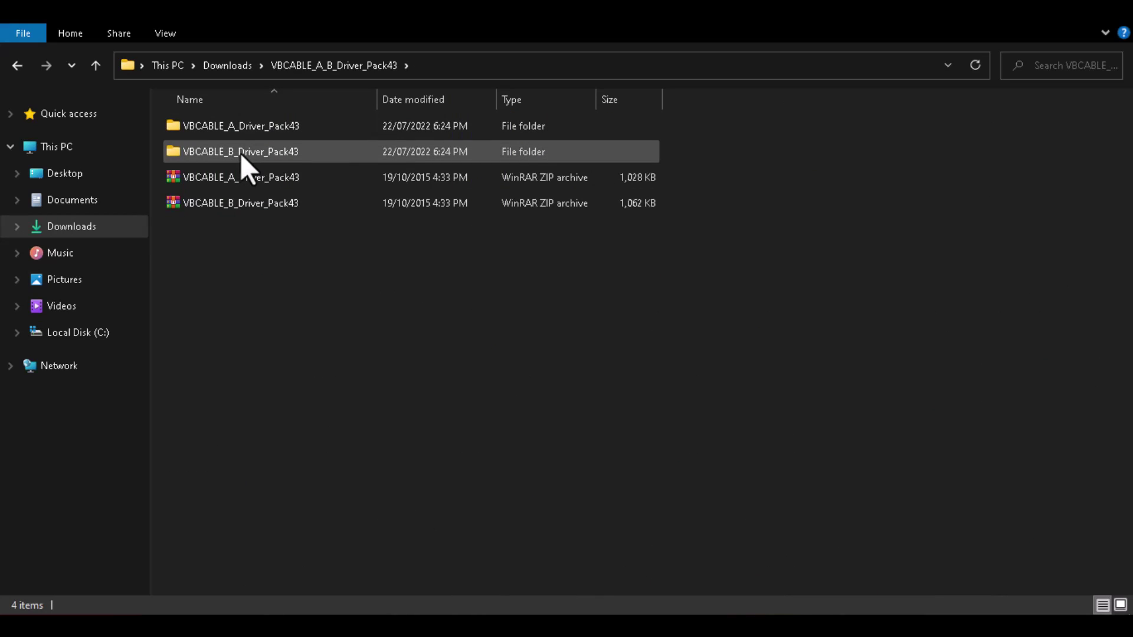
{"action": "mouse_move", "coordinate": [667, 611]}
{"action": "left_click", "coordinate": [682, 564]}
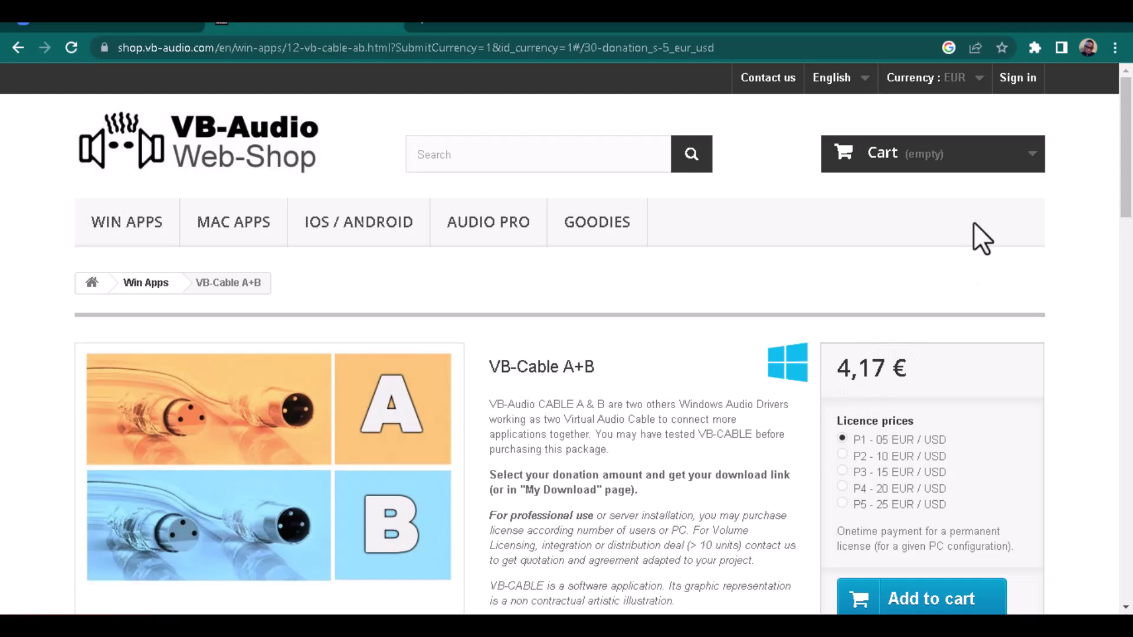
{"action": "left_click", "coordinate": [1032, 14]}
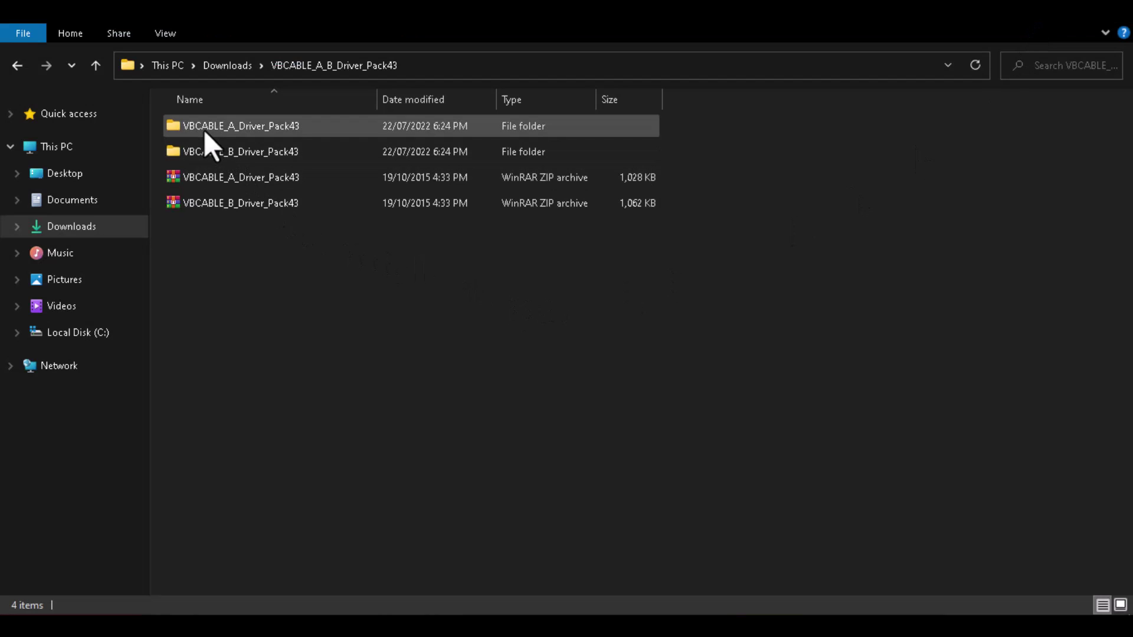
Open the extracted VBCABLE_A_Driver_Pack43 folder
{"action": "double_click", "coordinate": [221, 127]}
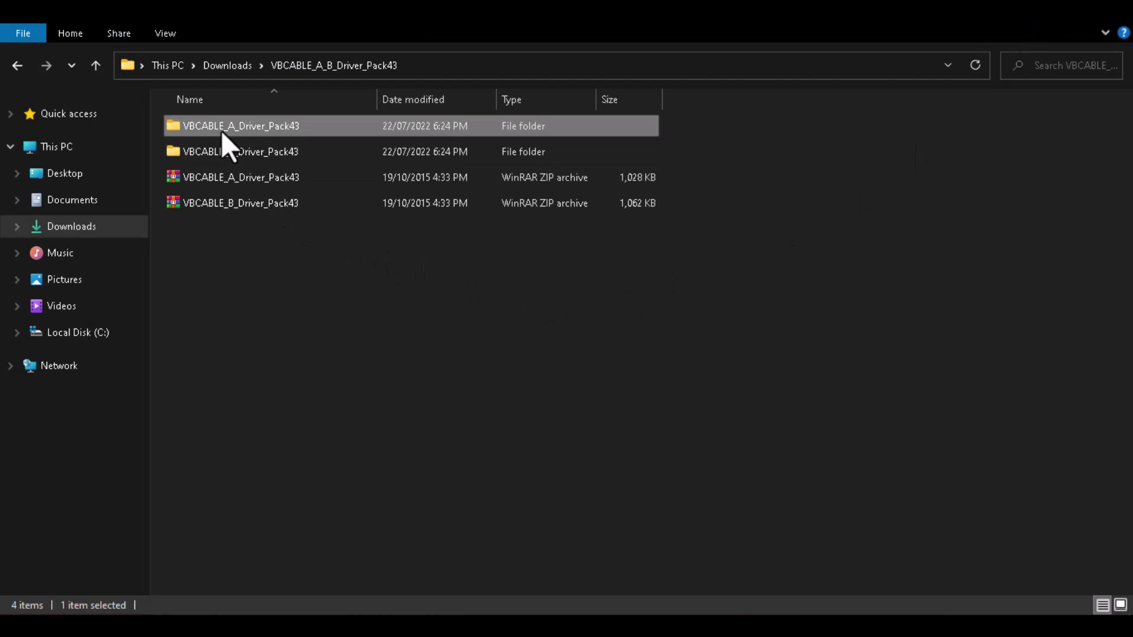
{"action": "left_click", "coordinate": [28, 62]}
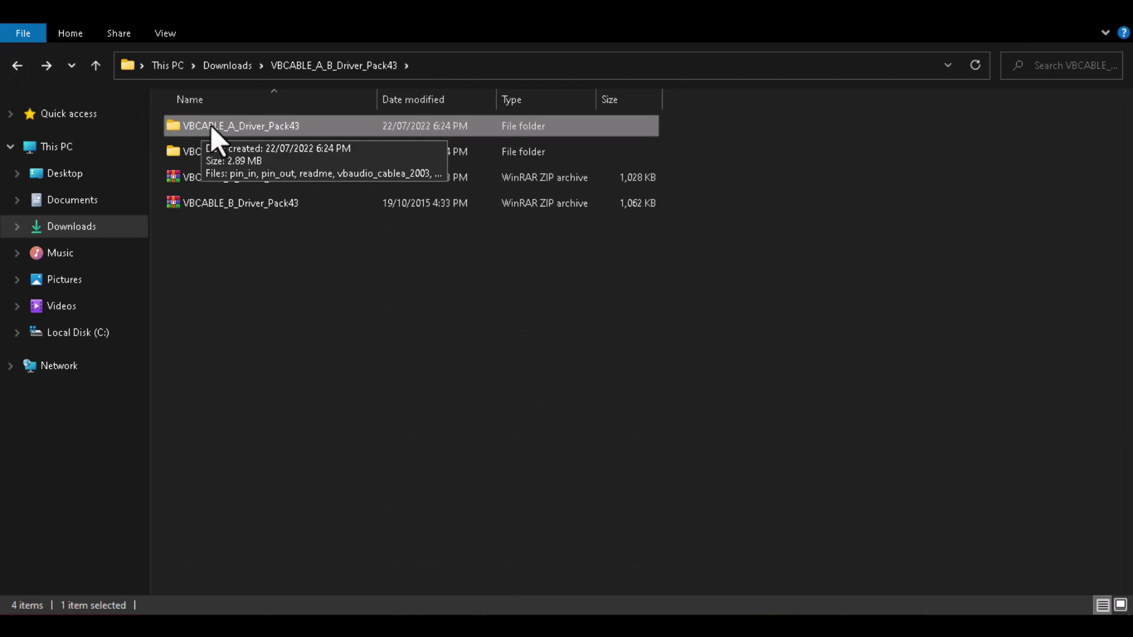
{"action": "double_click", "coordinate": [239, 126]}
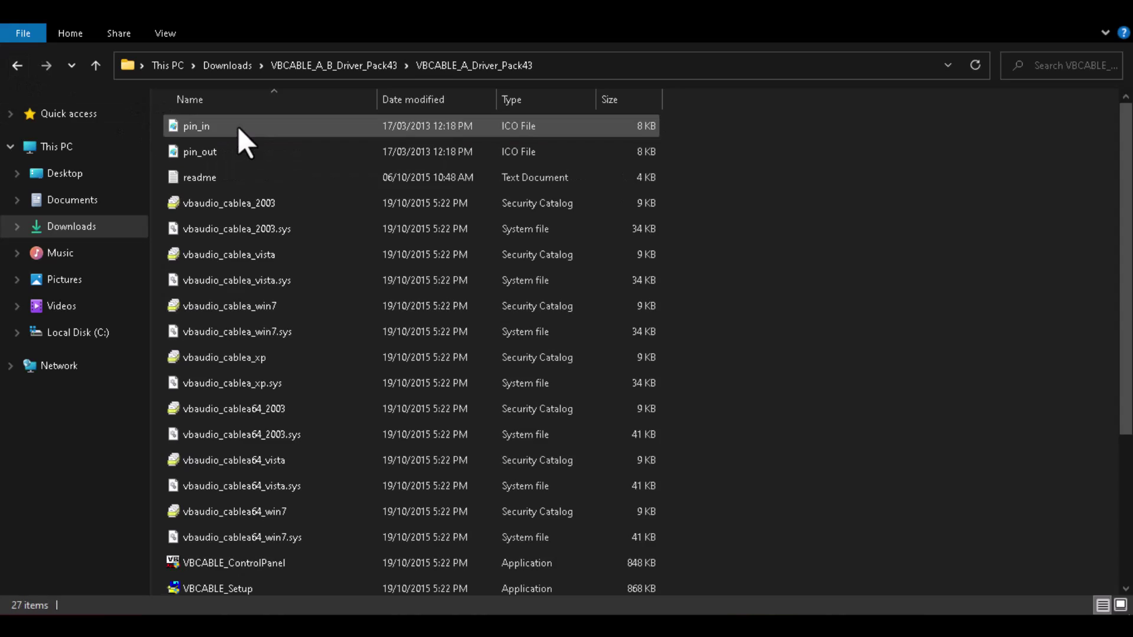
Run VBCABLE_Setup_x64 from the Cable A folder to check its driver status, and close the installer without removing the driver
{"action": "scroll", "coordinate": [279, 310], "scroll_direction": "down", "scroll_amount": 1}
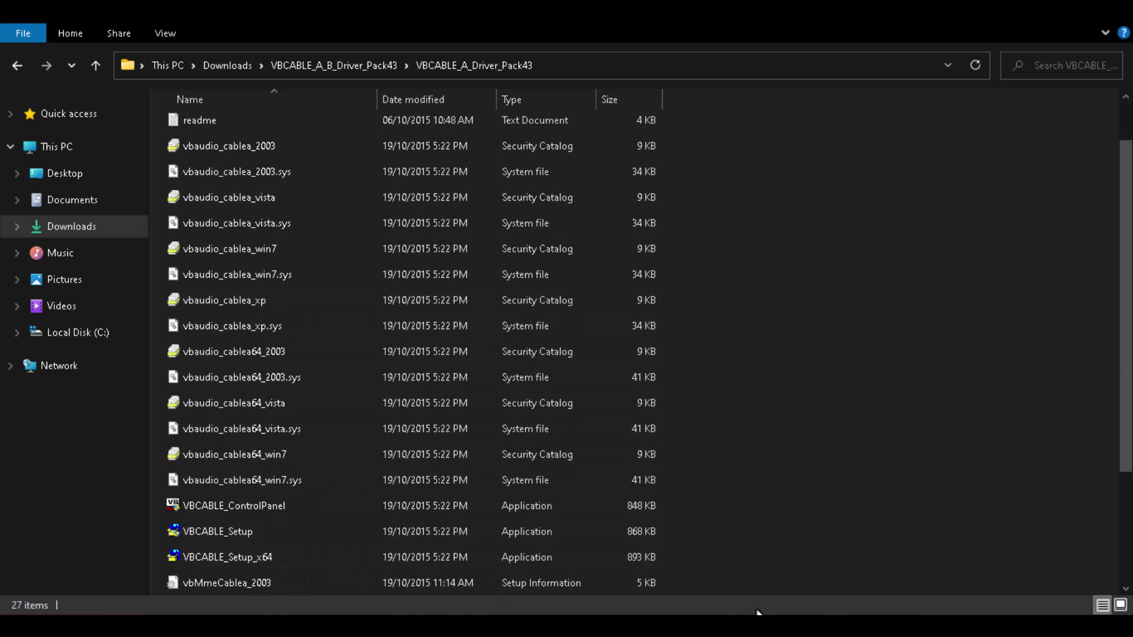
{"action": "left_click", "coordinate": [260, 558]}
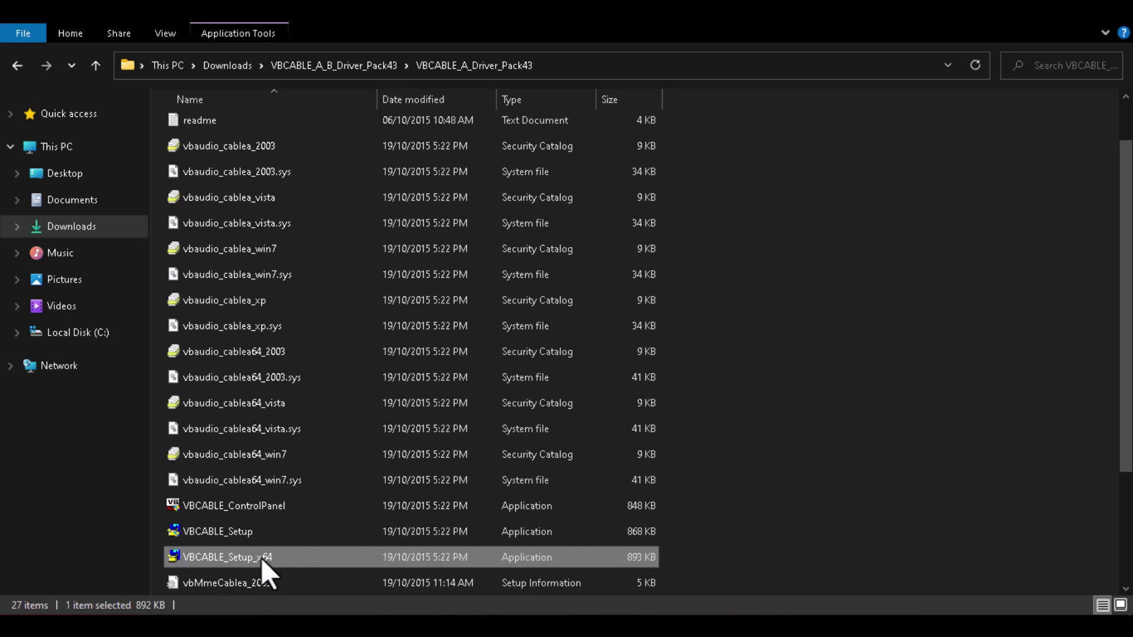
{"action": "right_click", "coordinate": [261, 558]}
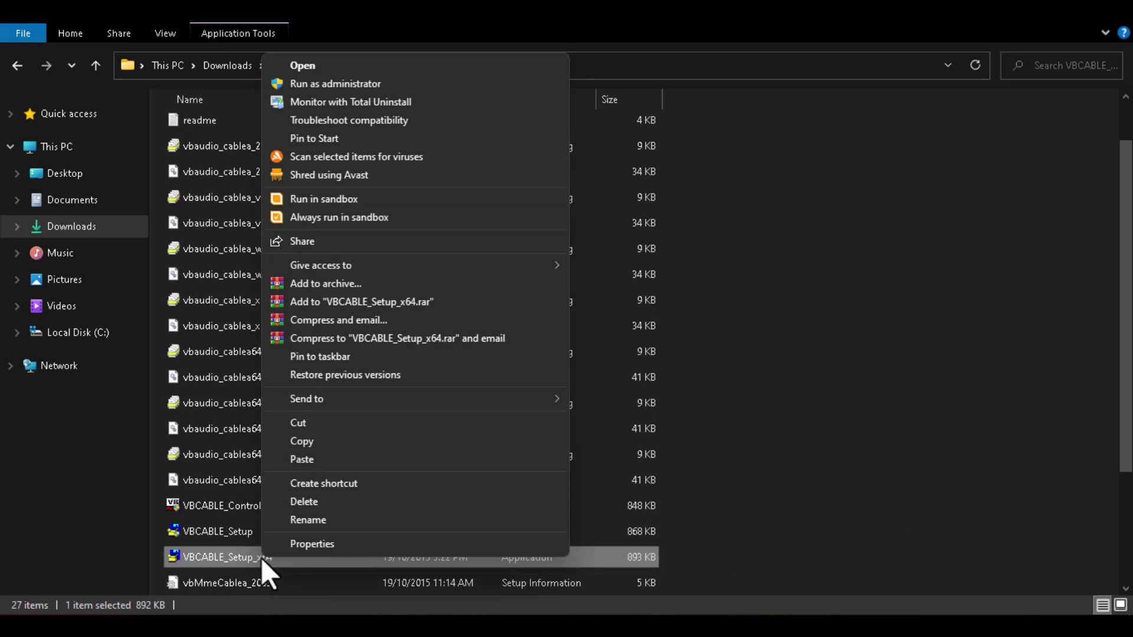
{"action": "left_click", "coordinate": [303, 65]}
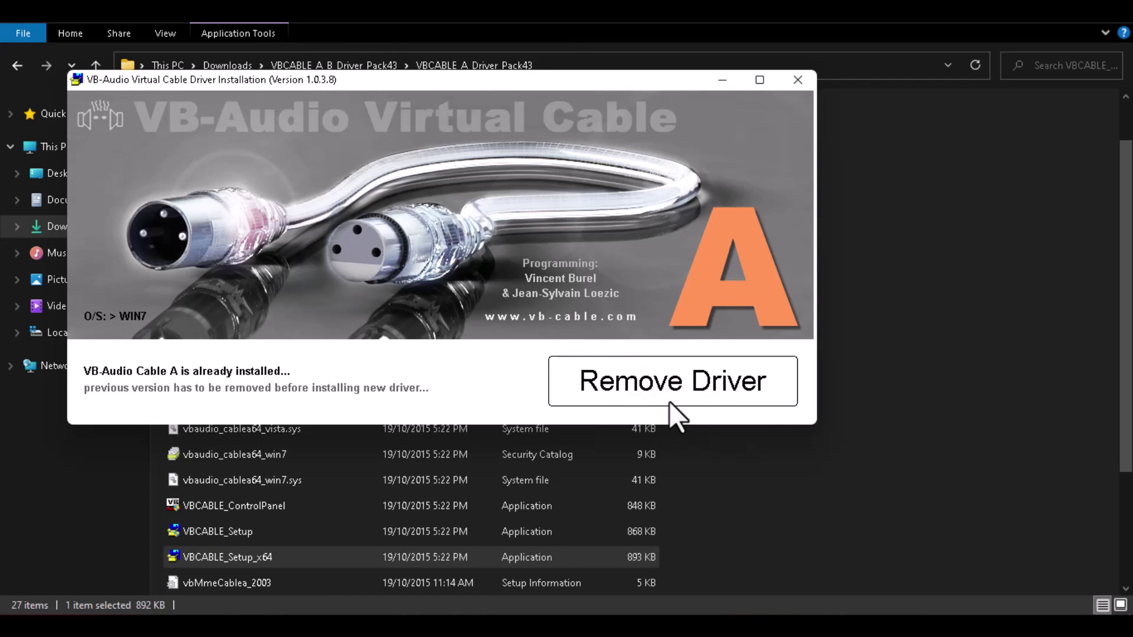
{"action": "left_click", "coordinate": [799, 82]}
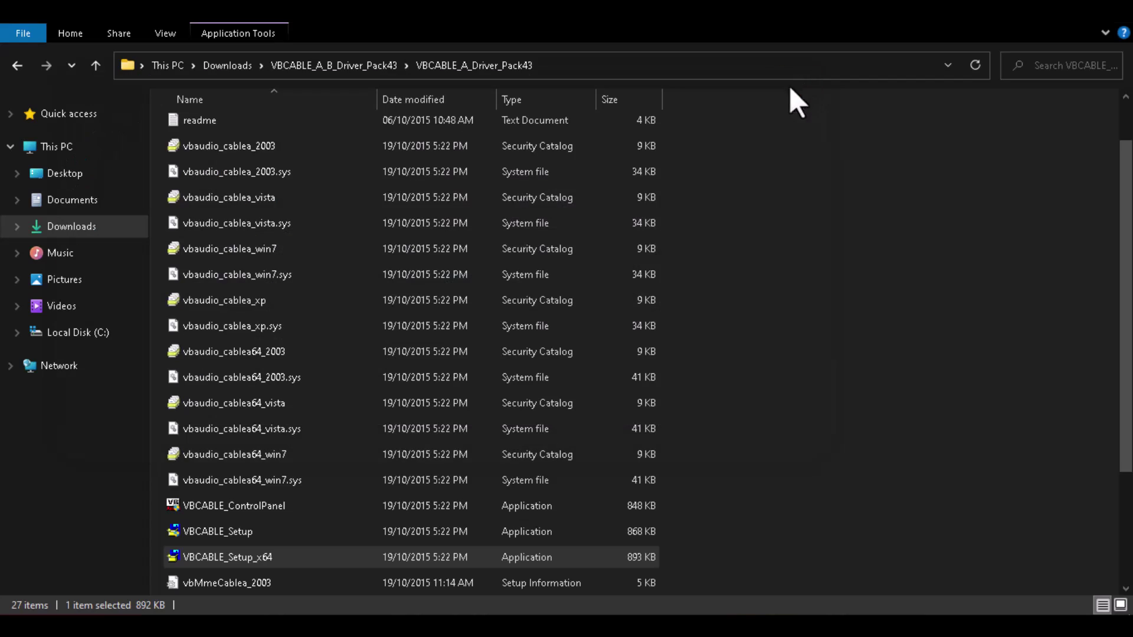
Run VBCABLE_Setup_x64 from the VBCABLE_B_Driver_Pack43 folder to check the Cable B driver status, and close the installer without removing the driver
{"action": "left_click", "coordinate": [24, 62]}
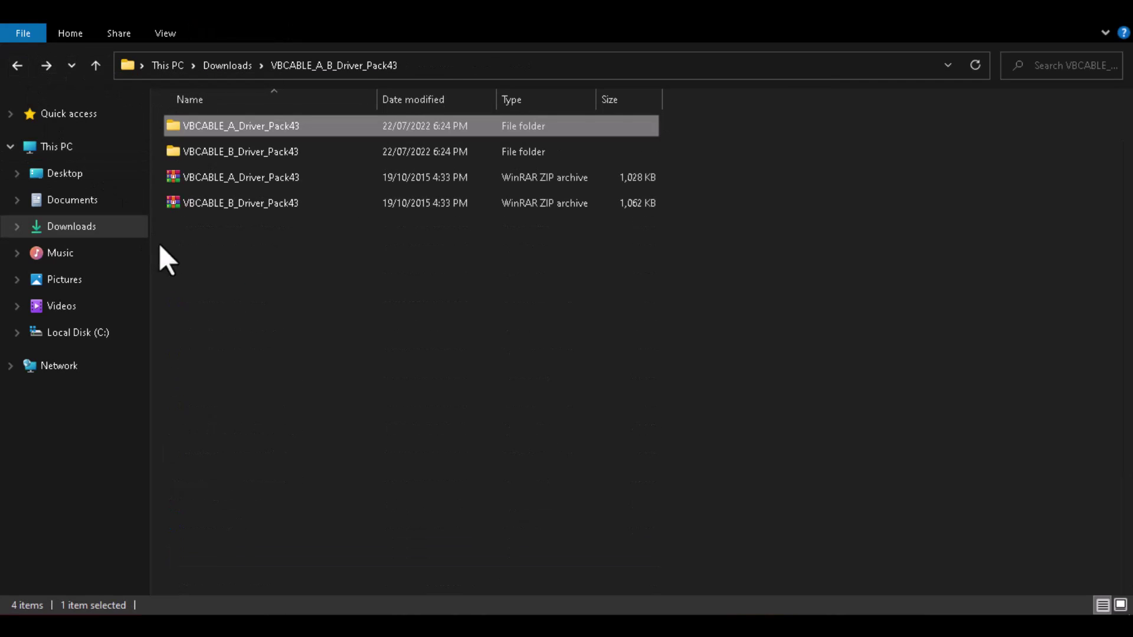
{"action": "left_click", "coordinate": [234, 150]}
{"action": "double_click", "coordinate": [233, 151]}
{"action": "scroll", "coordinate": [255, 413], "scroll_direction": "down", "scroll_amount": 2}
{"action": "left_click", "coordinate": [244, 405]}
{"action": "right_click", "coordinate": [286, 403]}
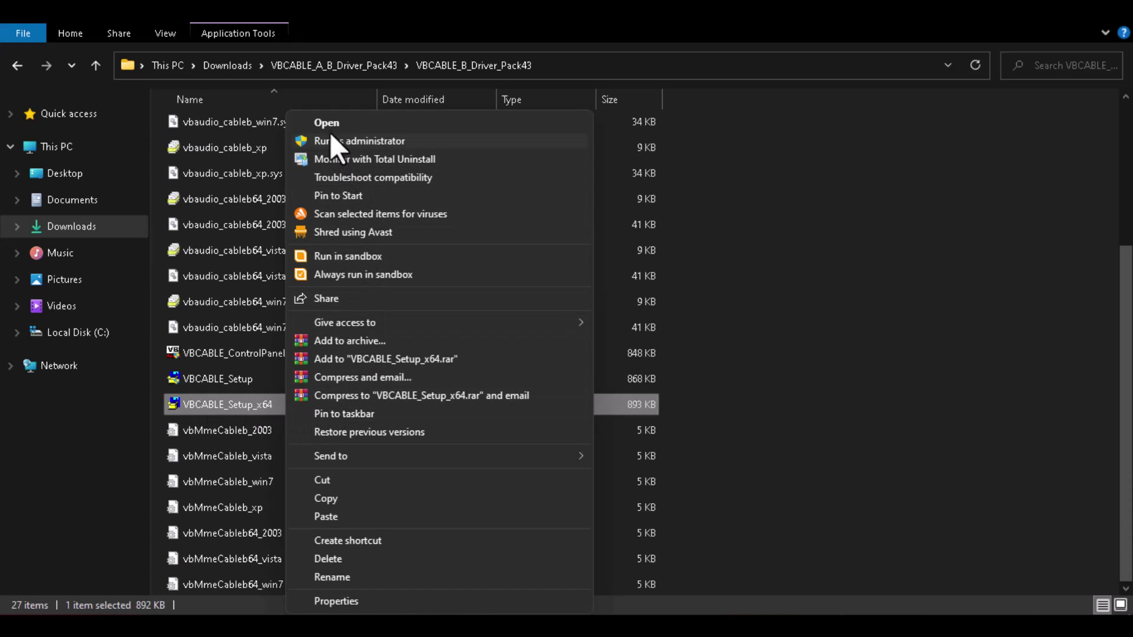
{"action": "left_click", "coordinate": [328, 124]}
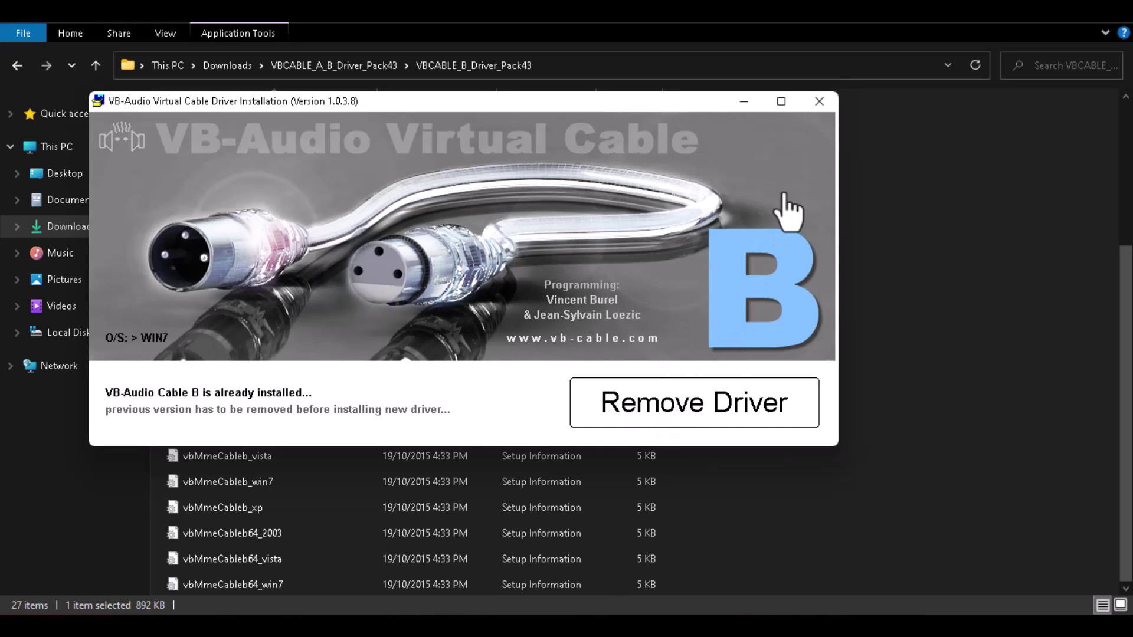
{"action": "left_click", "coordinate": [818, 102]}
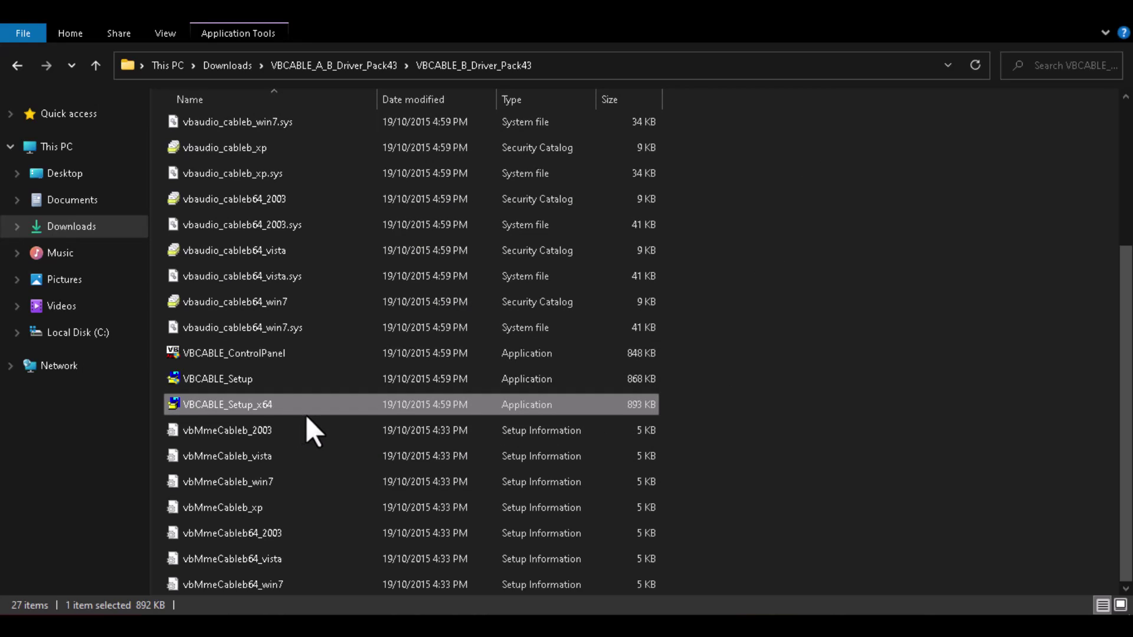
{"action": "left_click", "coordinate": [225, 384]}
{"action": "left_click", "coordinate": [11, 71]}
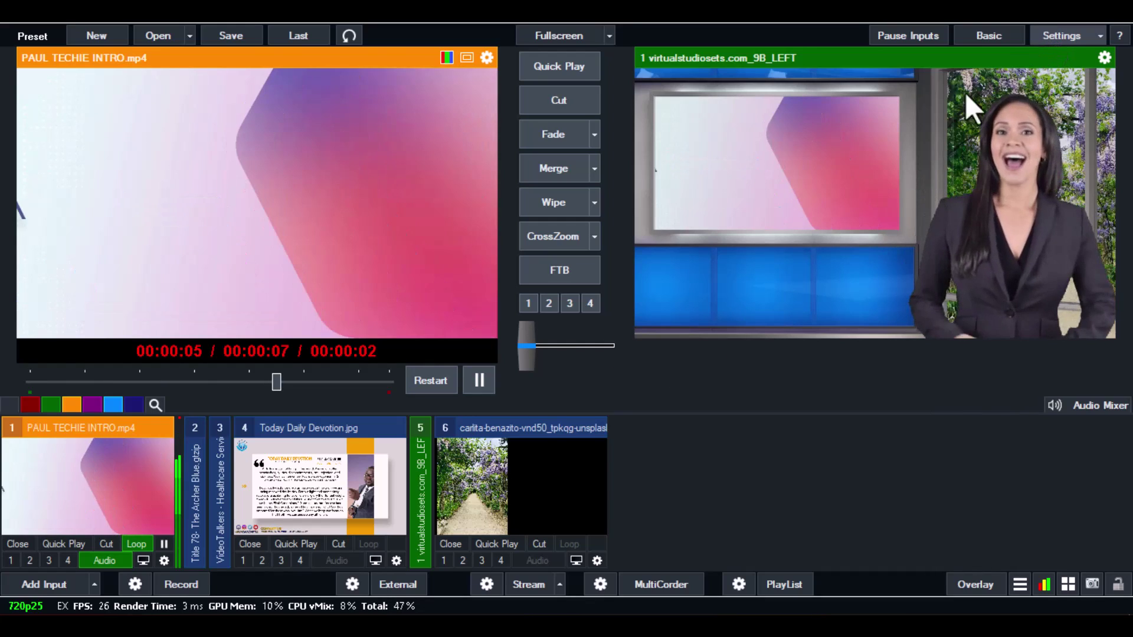
In vMix, set audio output A to CABLE-A Input (VB-Audio Cable A) and save the settings
{"action": "left_click", "coordinate": [1042, 37]}
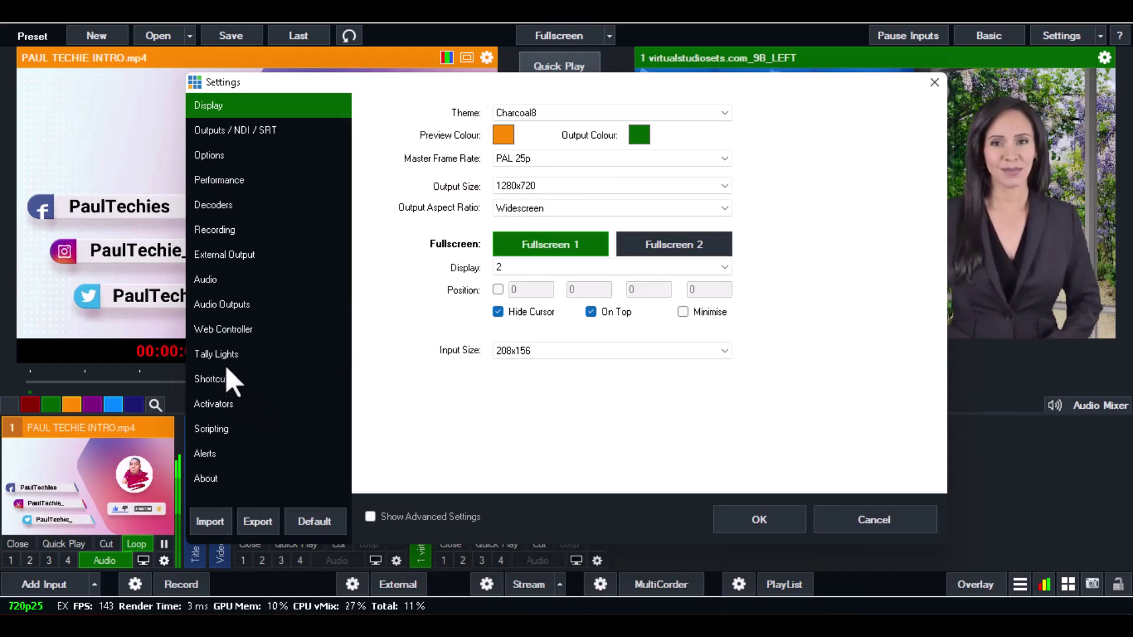
{"action": "left_click", "coordinate": [239, 305]}
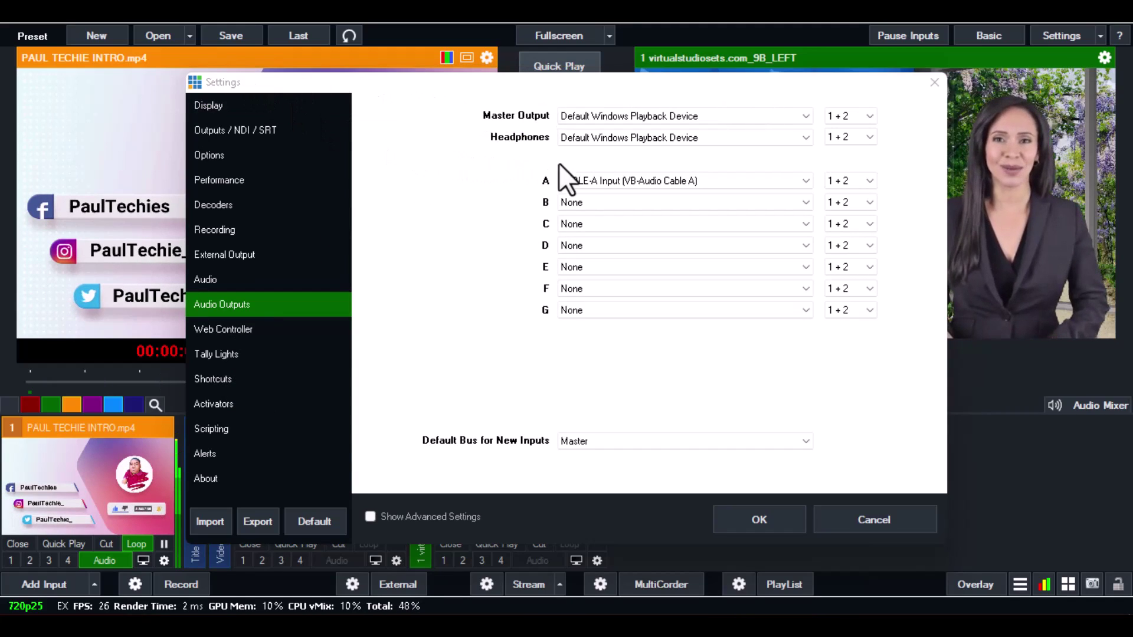
{"action": "left_click", "coordinate": [579, 180]}
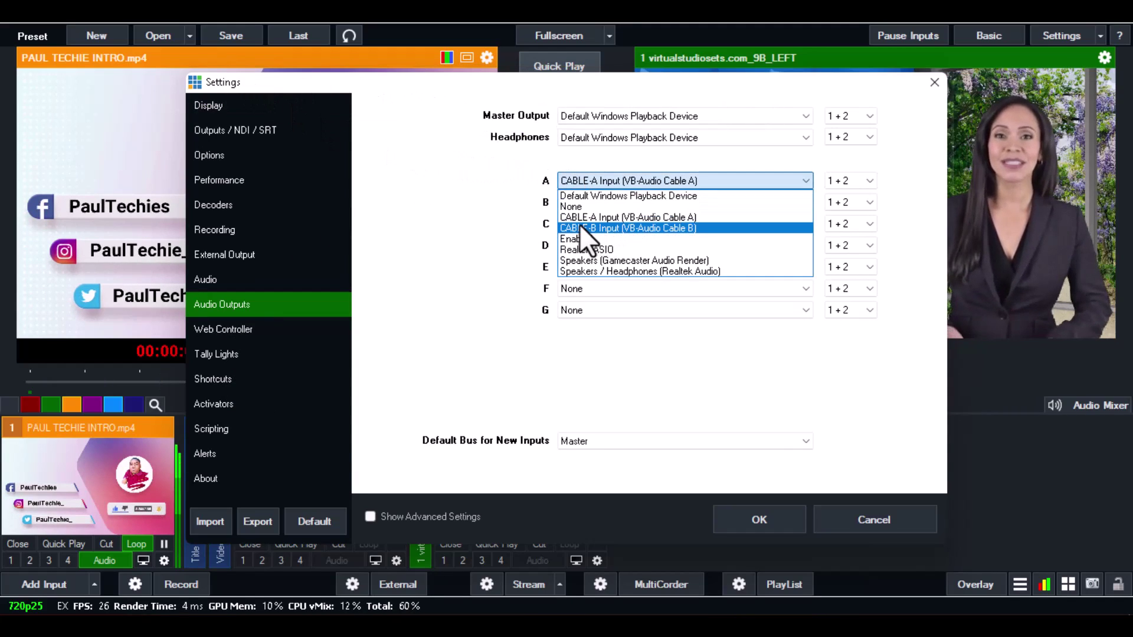
{"action": "left_click", "coordinate": [649, 218]}
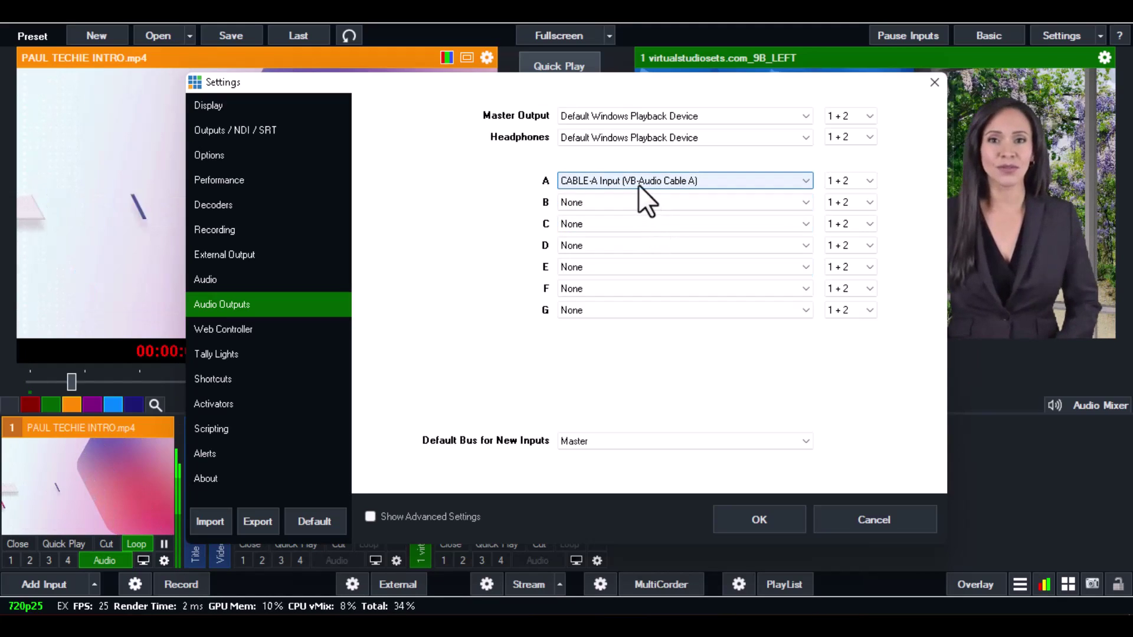
{"action": "left_click", "coordinate": [587, 181]}
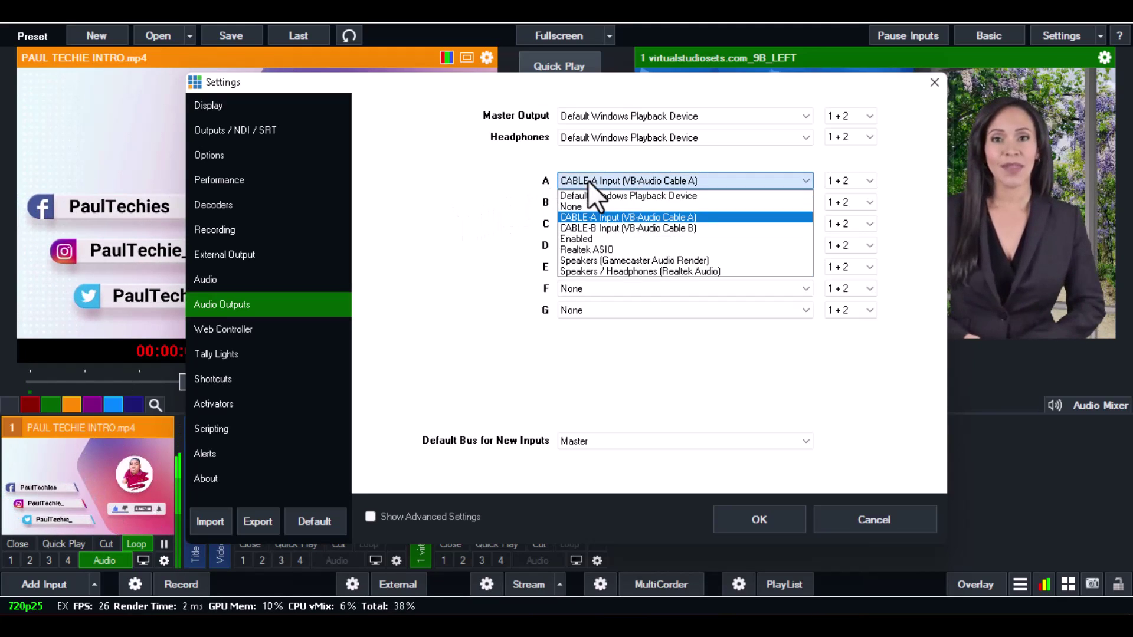
{"action": "left_click", "coordinate": [603, 218]}
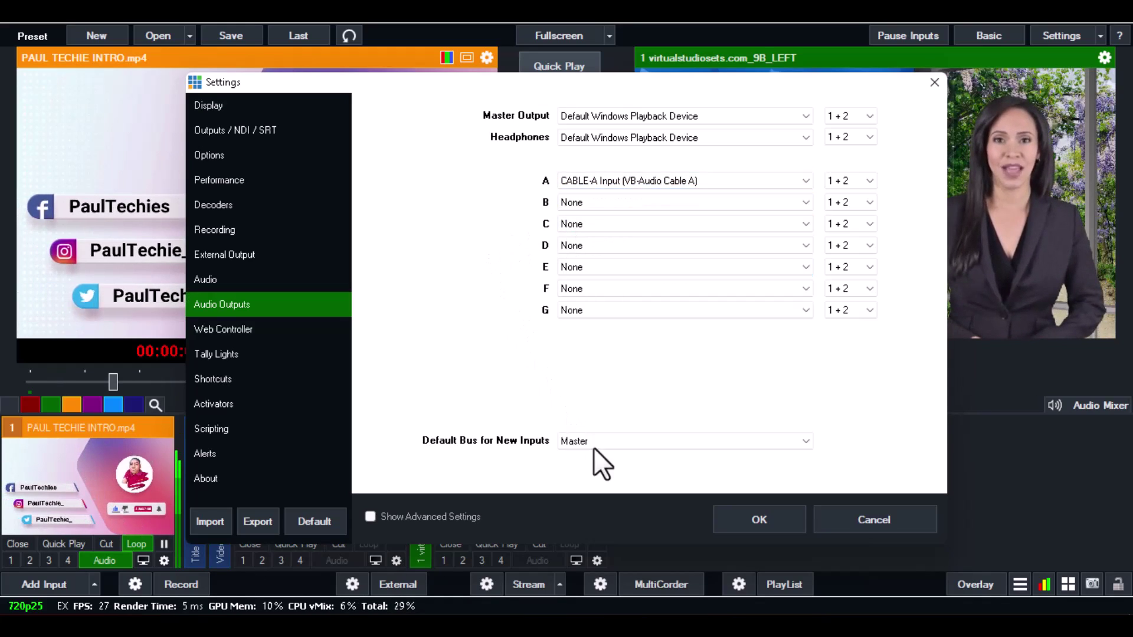
{"action": "left_click", "coordinate": [744, 532]}
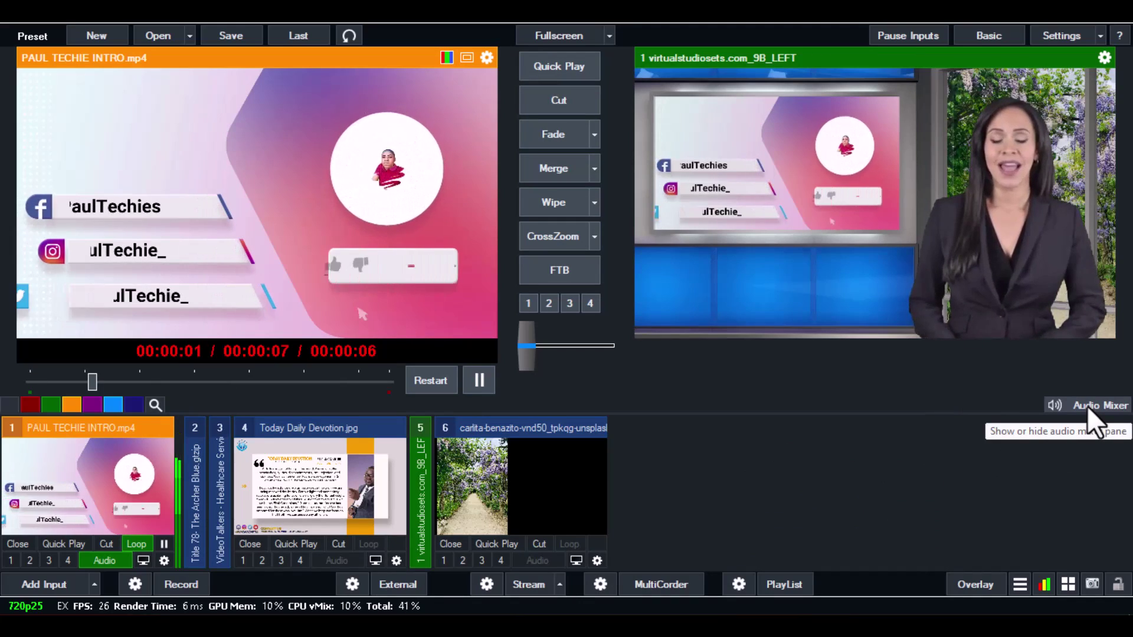
Show the audio mixer, route the intro video and VideoTalkers inputs to bus A, and hide the mixer
{"action": "left_click", "coordinate": [1087, 406]}
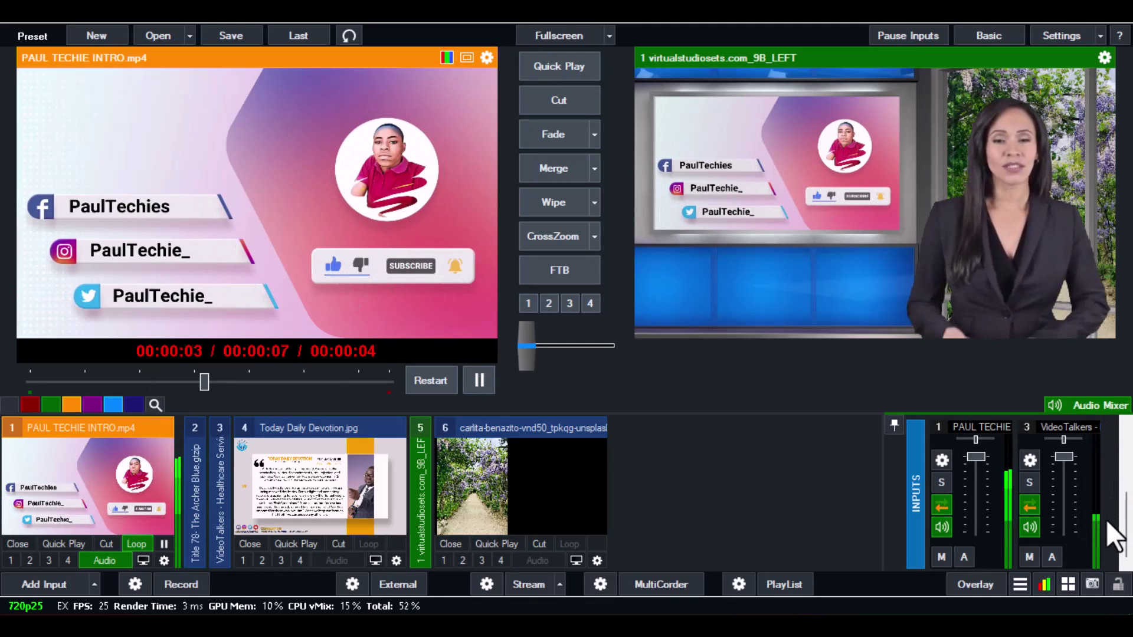
{"action": "left_click", "coordinate": [965, 558]}
{"action": "left_click", "coordinate": [1052, 558]}
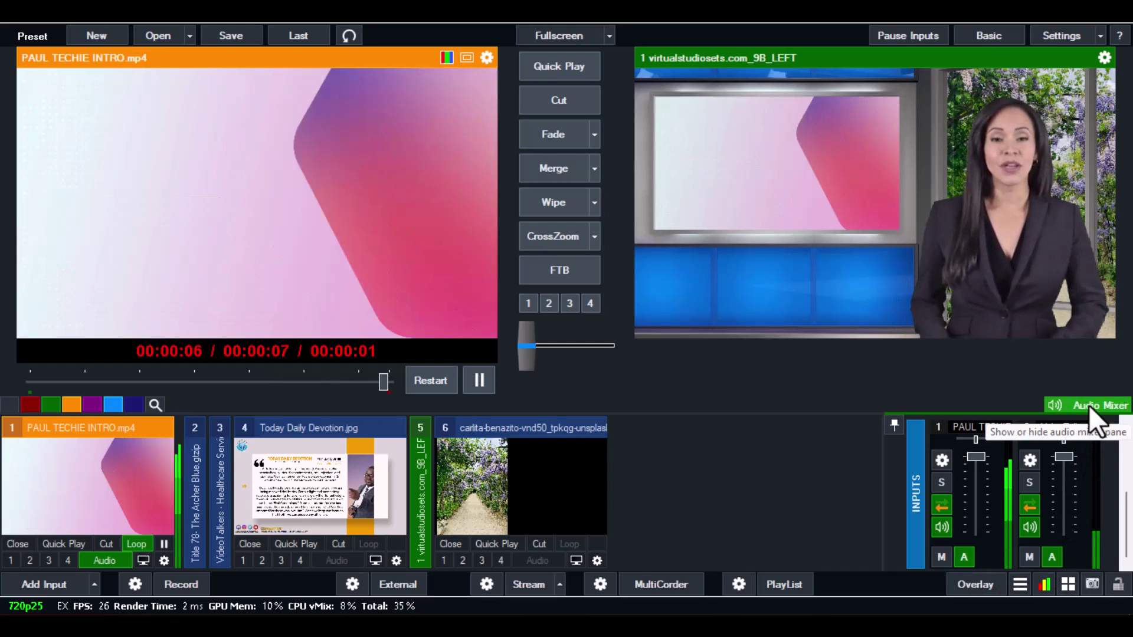
{"action": "left_click", "coordinate": [1088, 404]}
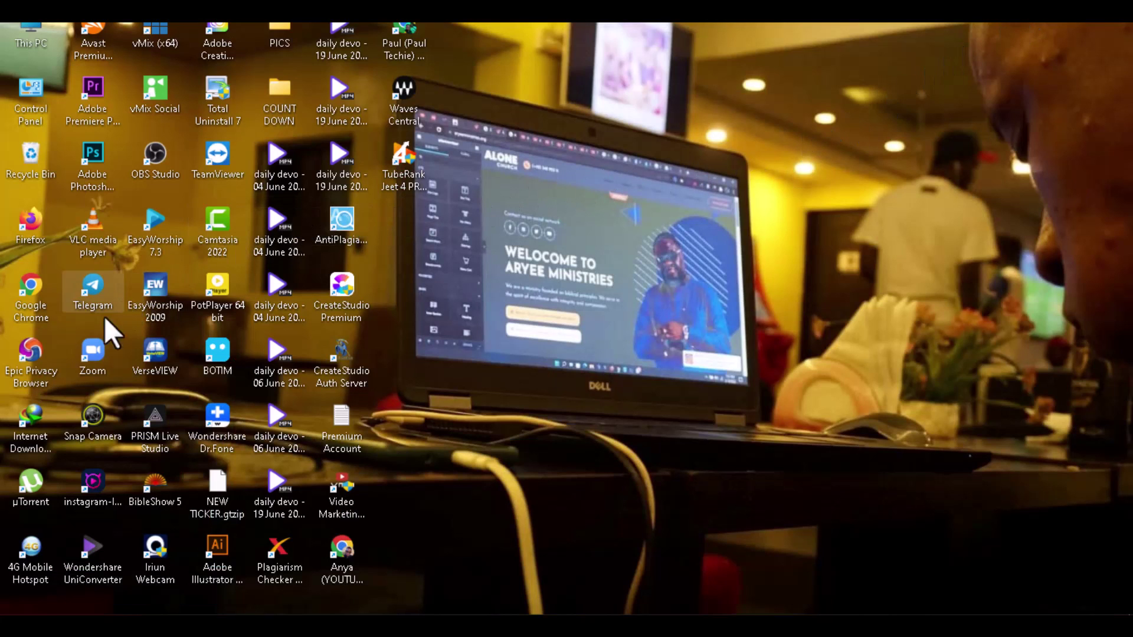
Open Zoom from the desktop, start a new meeting and maximise the meeting window
{"action": "double_click", "coordinate": [88, 352]}
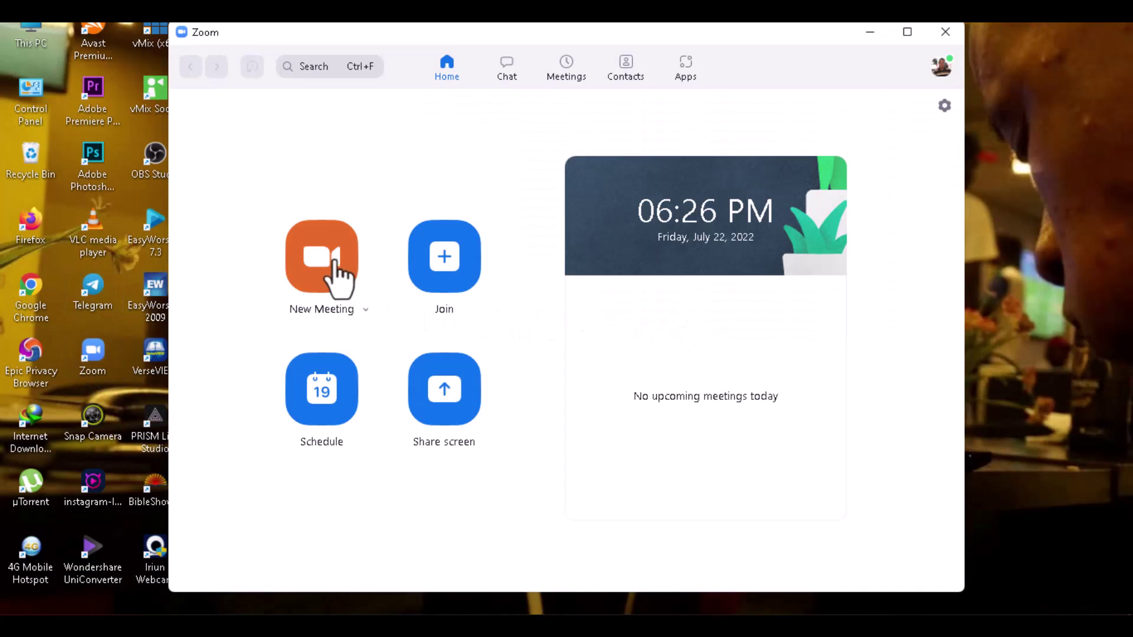
{"action": "left_click", "coordinate": [329, 256]}
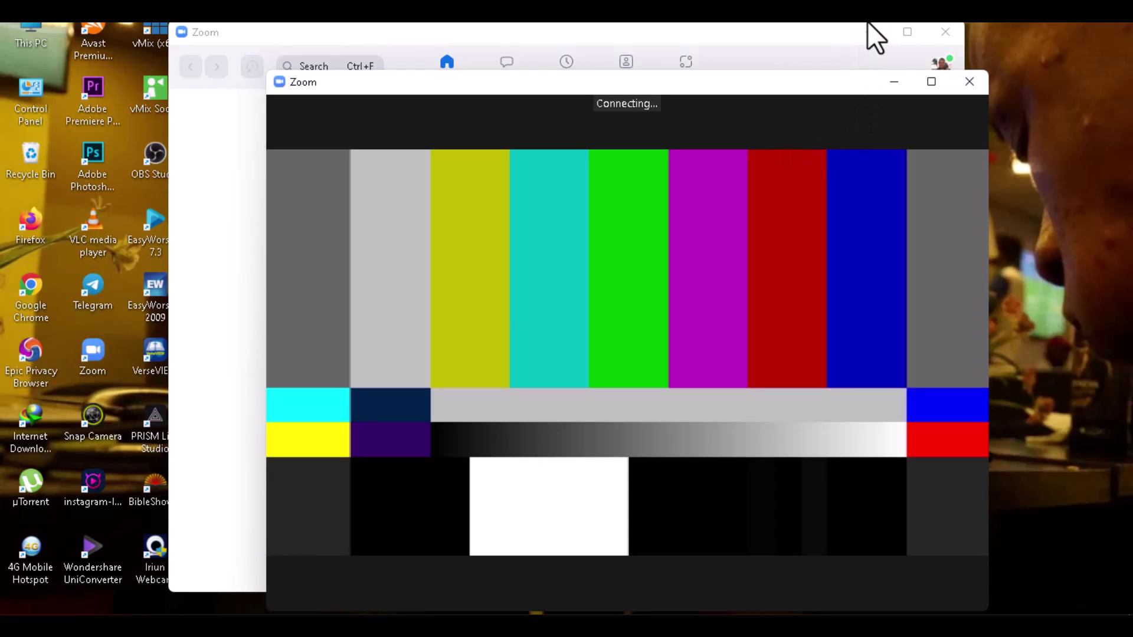
{"action": "left_click", "coordinate": [931, 83]}
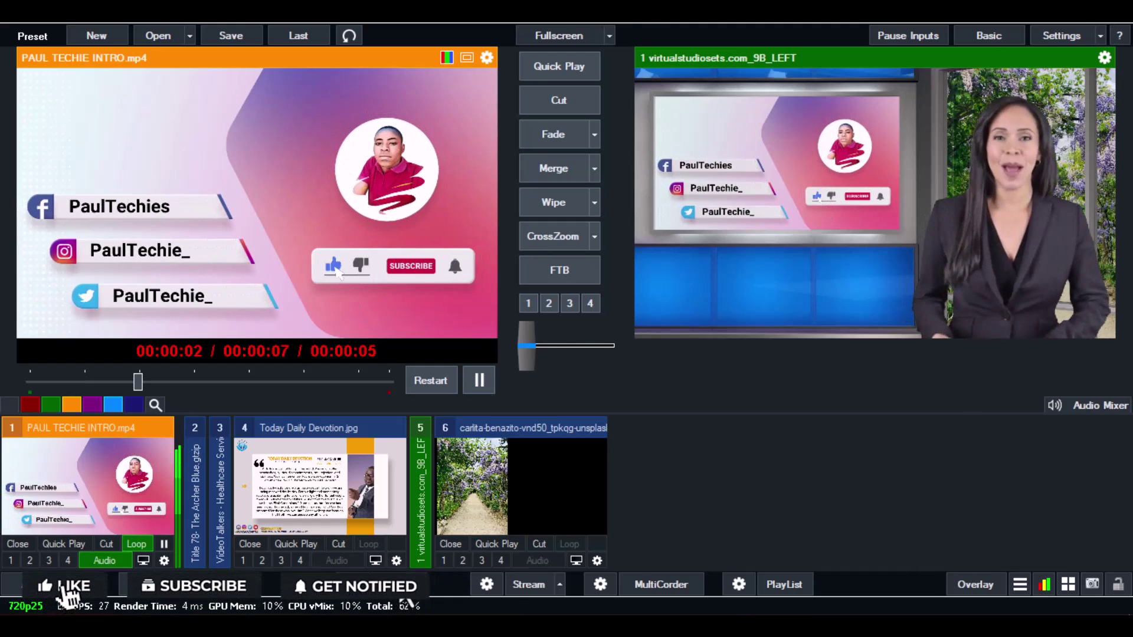
Turn on the External output in vMix, return to the Zoom meeting and open its camera choices
{"action": "left_click", "coordinate": [395, 584]}
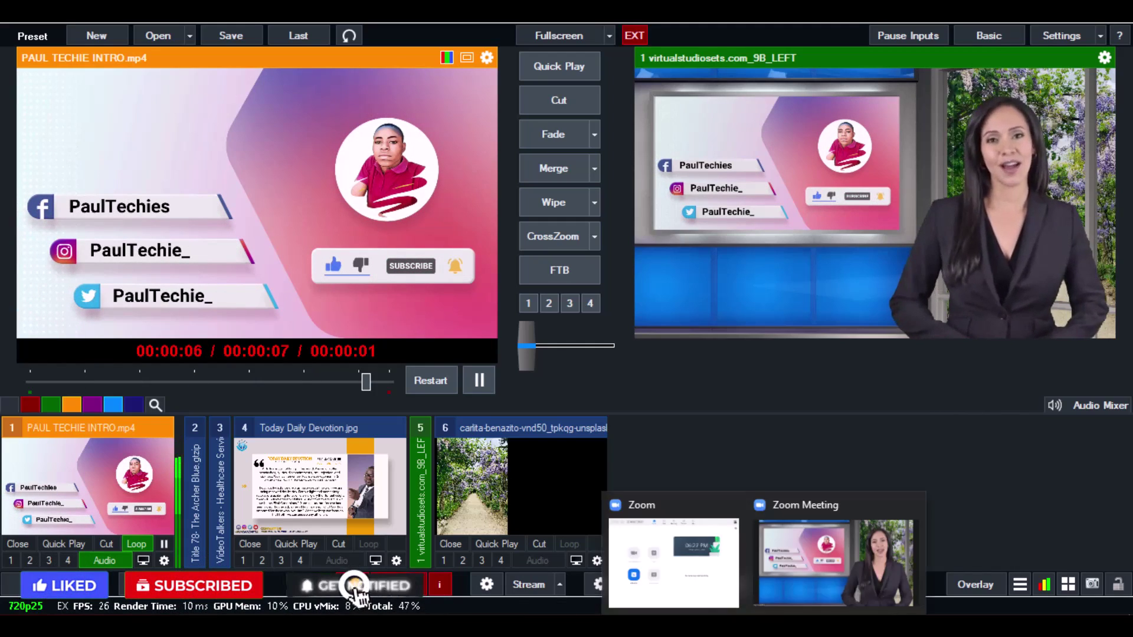
{"action": "left_click", "coordinate": [805, 567]}
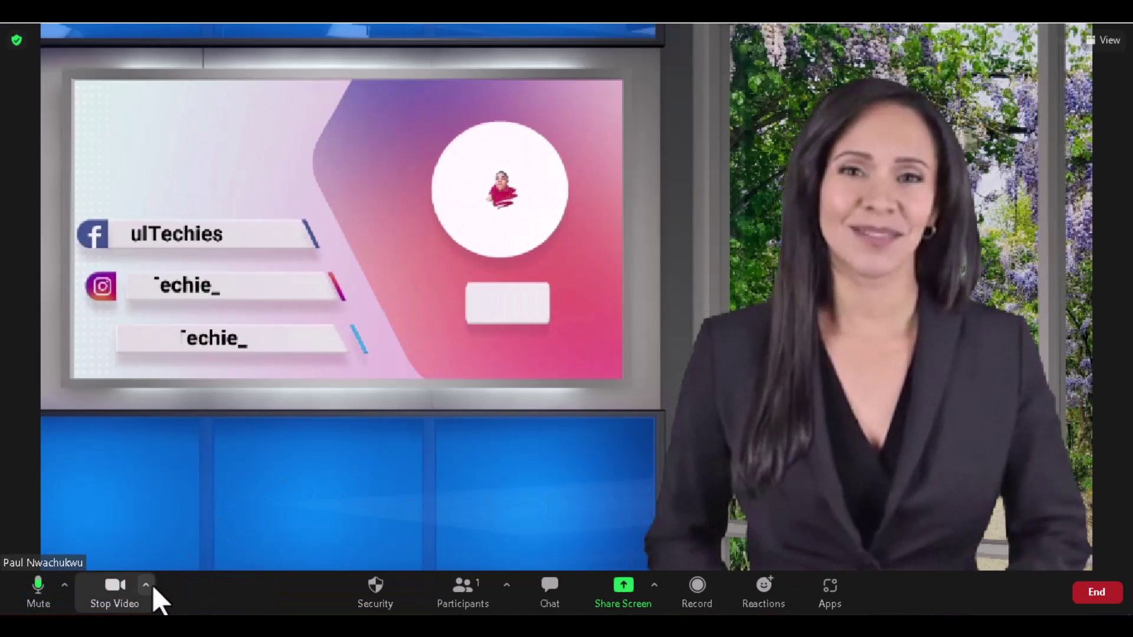
{"action": "left_click", "coordinate": [148, 585]}
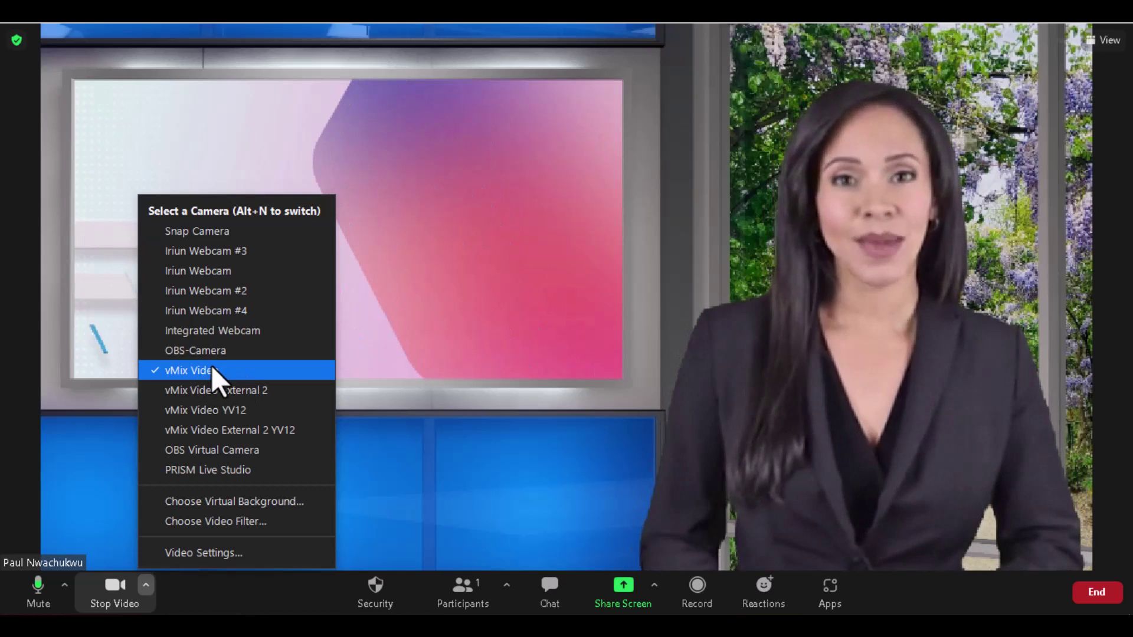
Compare the External output state in vMix with the Zoom meeting picture, and check that vMix Video is the chosen camera
{"action": "left_click", "coordinate": [716, 626]}
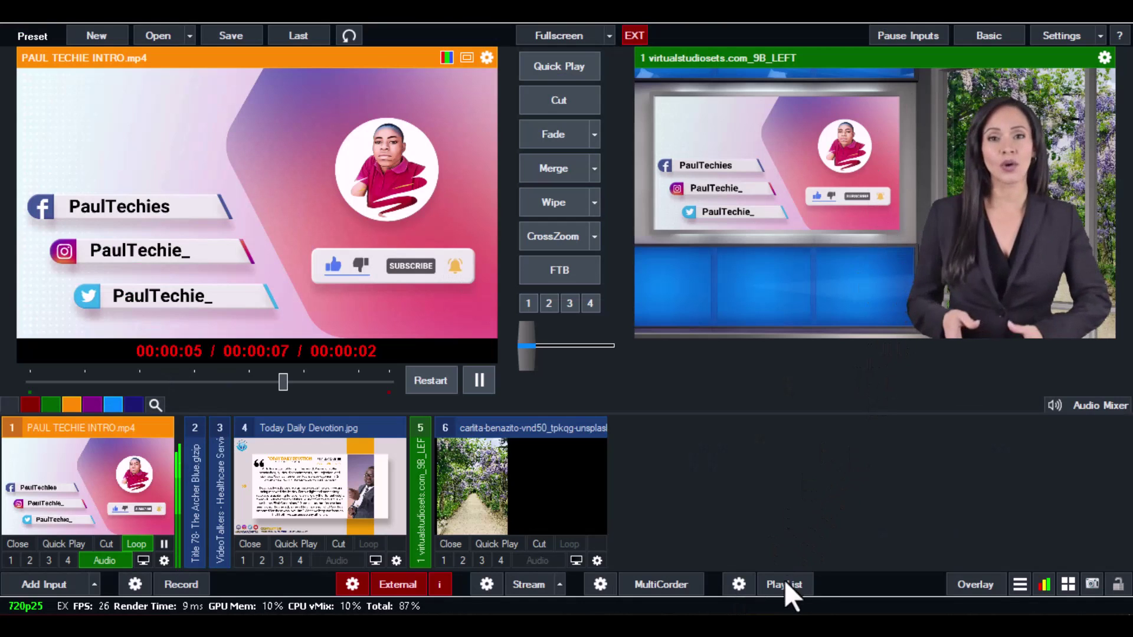
{"action": "mouse_move", "coordinate": [767, 627]}
{"action": "left_click", "coordinate": [843, 561]}
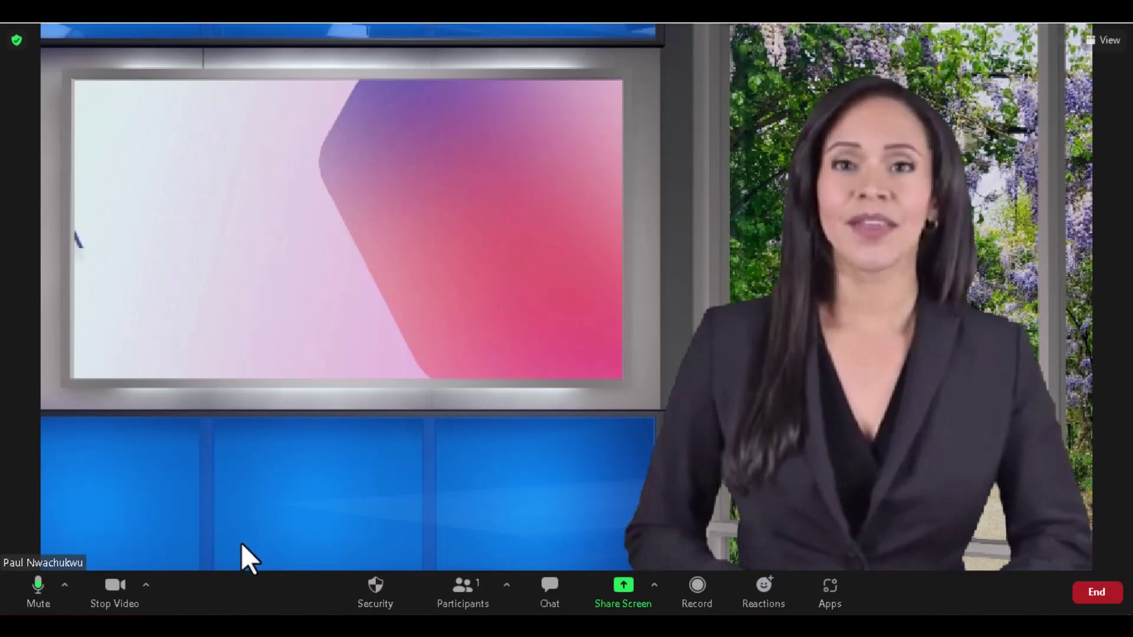
{"action": "left_click", "coordinate": [716, 625]}
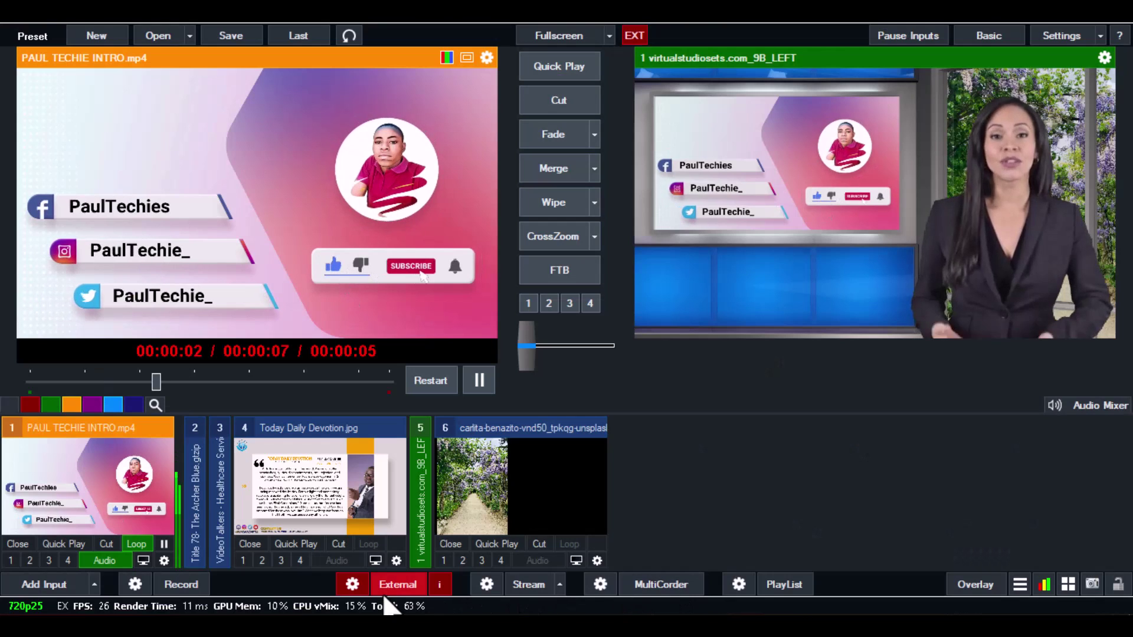
{"action": "mouse_move", "coordinate": [767, 627]}
{"action": "left_click", "coordinate": [790, 595]}
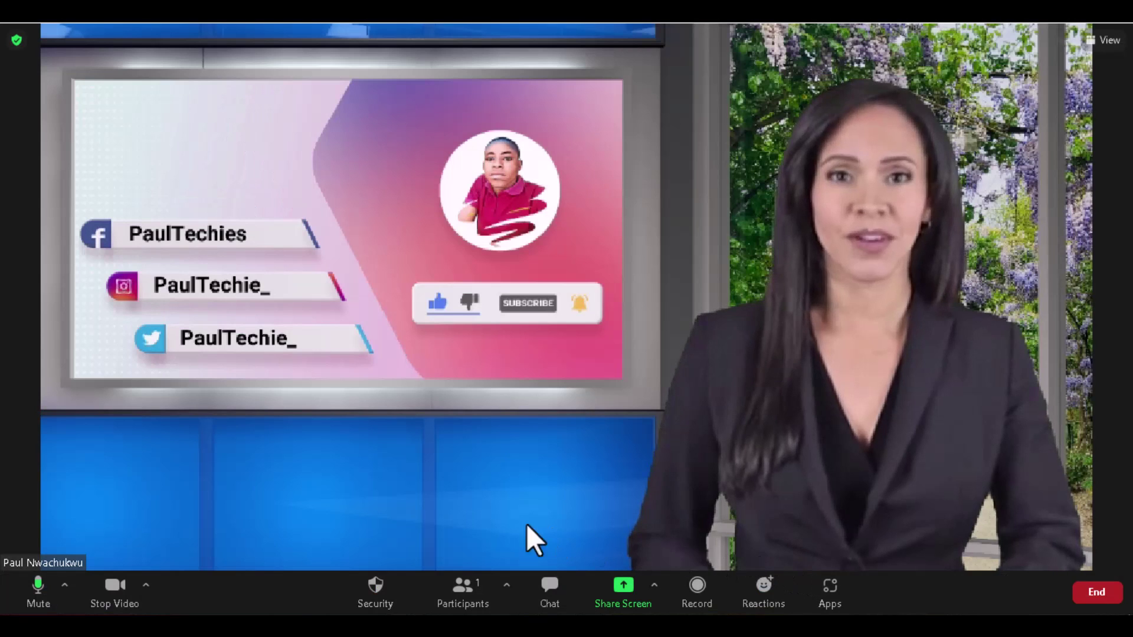
{"action": "left_click", "coordinate": [146, 584]}
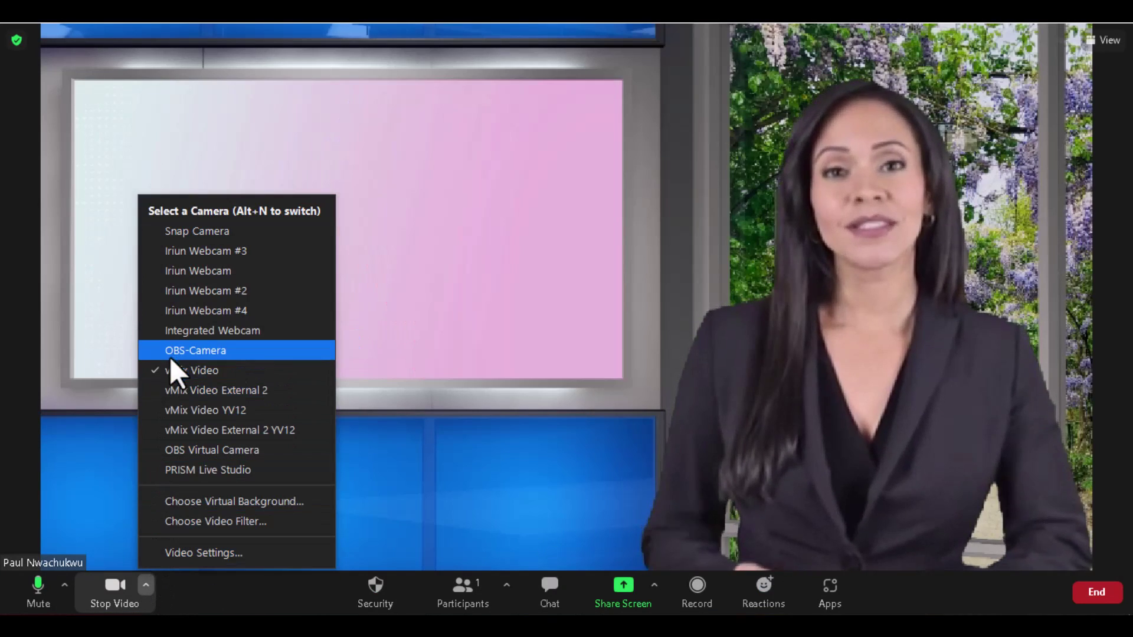
{"action": "left_click", "coordinate": [461, 508]}
Choose CABLE-A Output (VB-Audio Cable A) as the Zoom microphone and review the speaker selection
{"action": "left_click", "coordinate": [65, 584]}
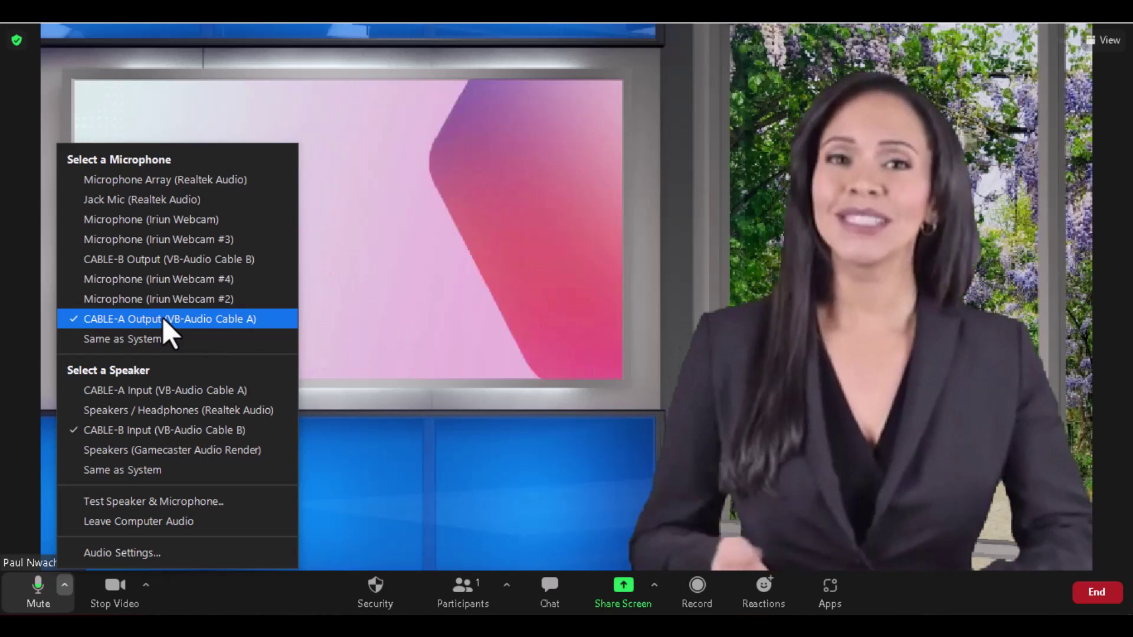
{"action": "left_click", "coordinate": [161, 318]}
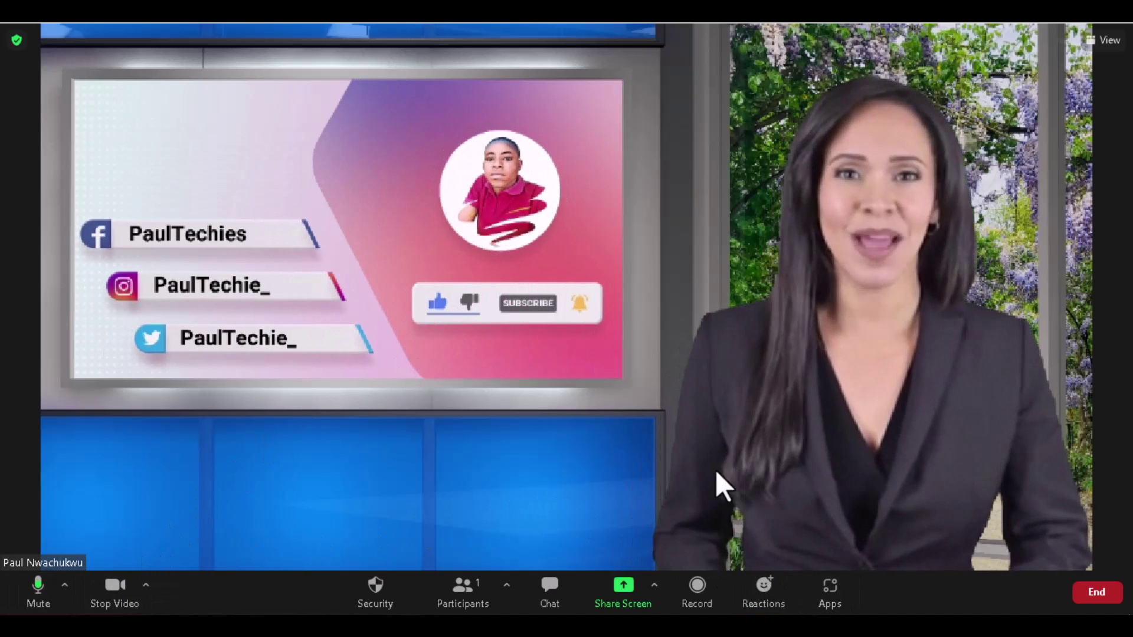
{"action": "left_click", "coordinate": [64, 585]}
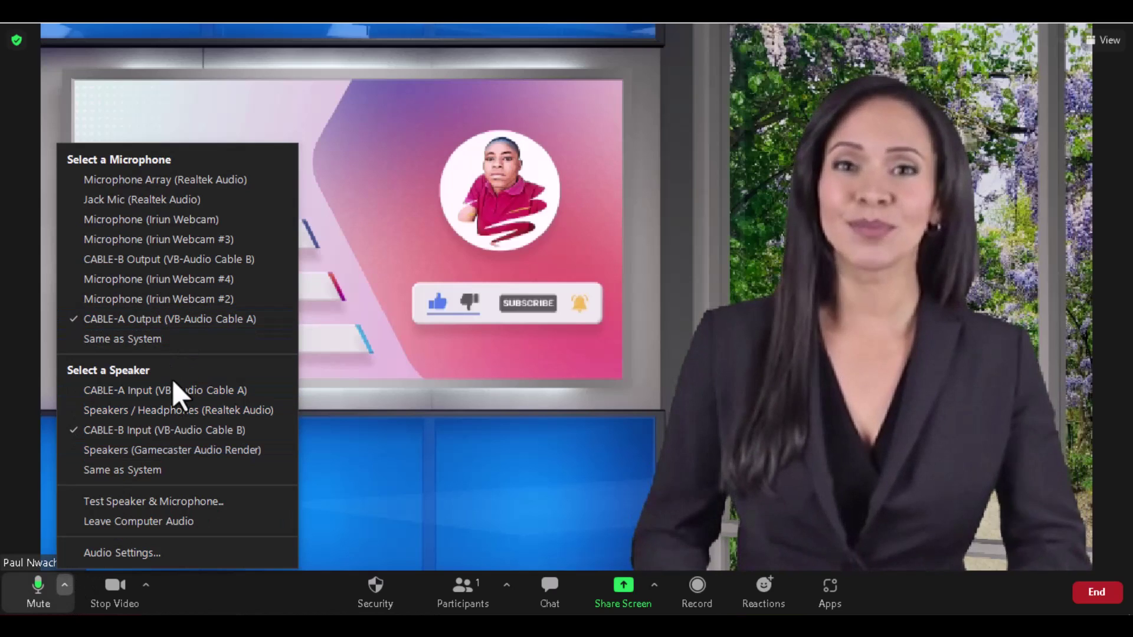
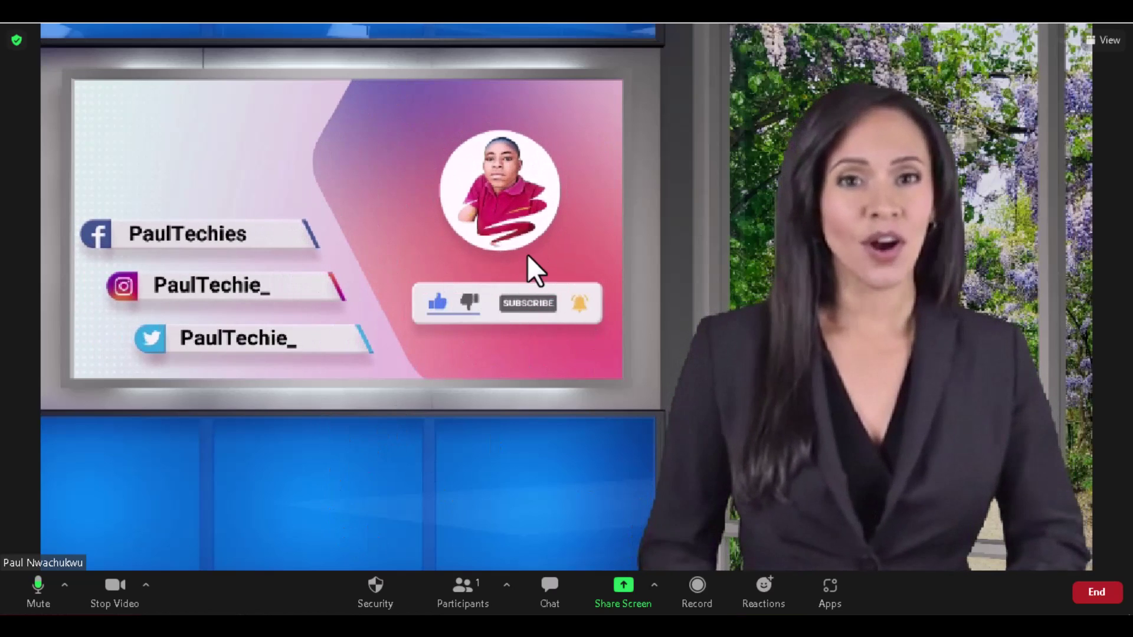
Switch to vMix and add a local desktop capture of the Zoom Meetings window as a new input
{"action": "left_click", "coordinate": [685, 575]}
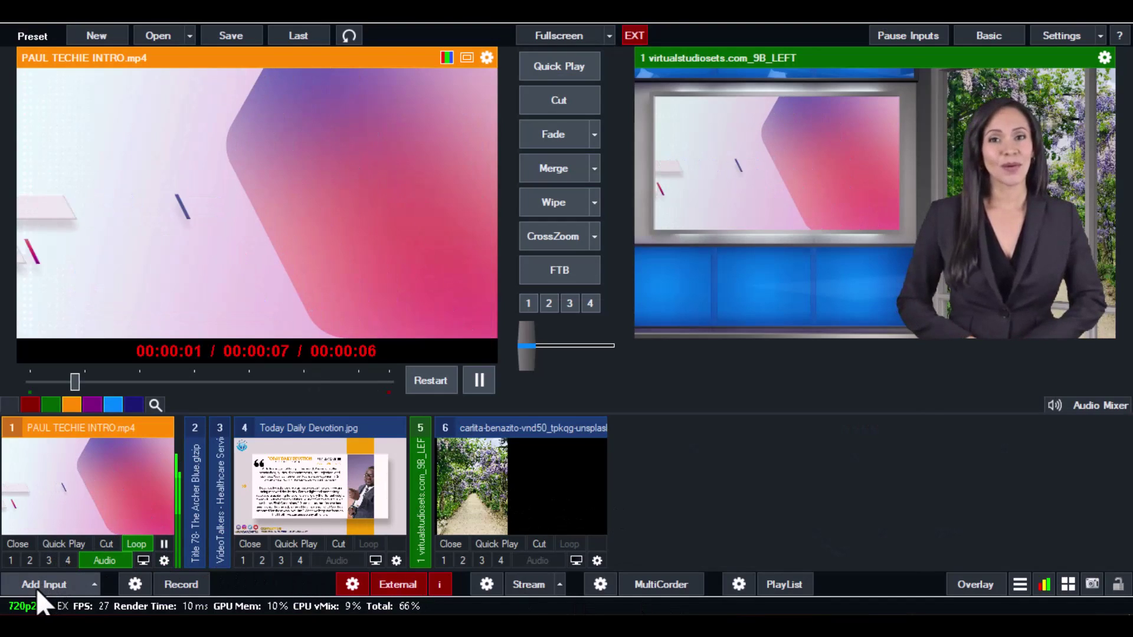
{"action": "left_click", "coordinate": [36, 586]}
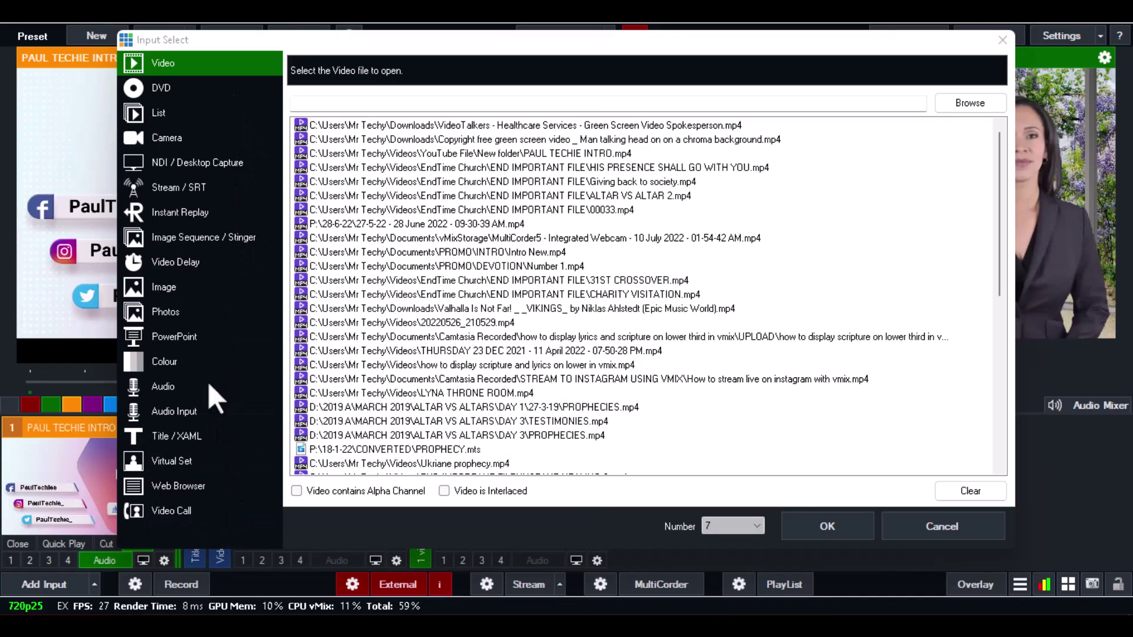
{"action": "left_click", "coordinate": [199, 169]}
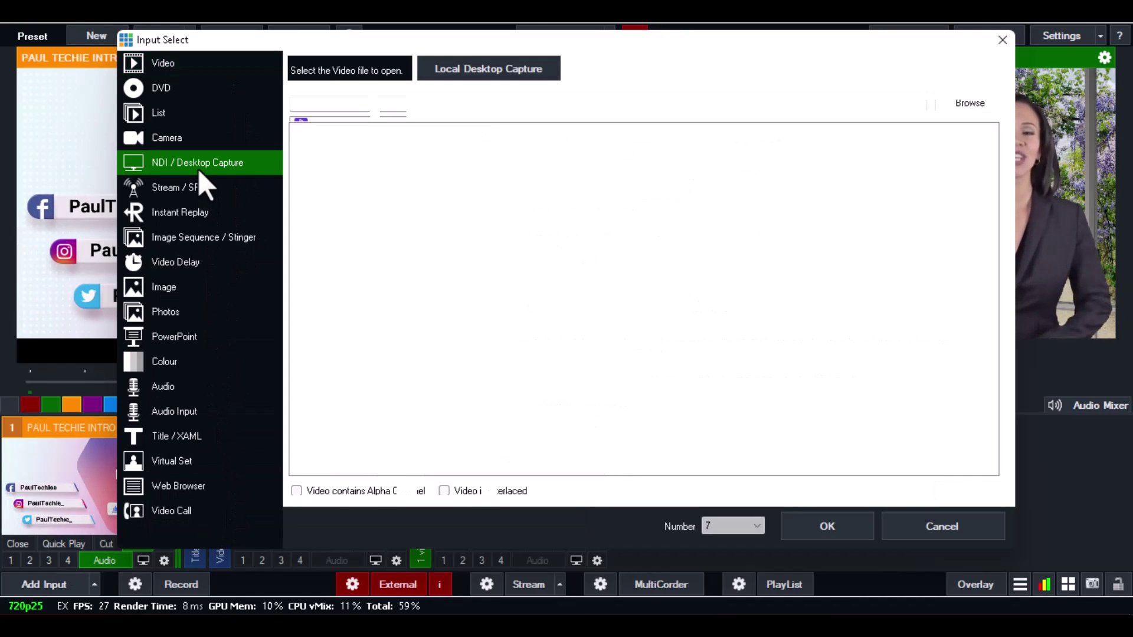
{"action": "left_click", "coordinate": [471, 73]}
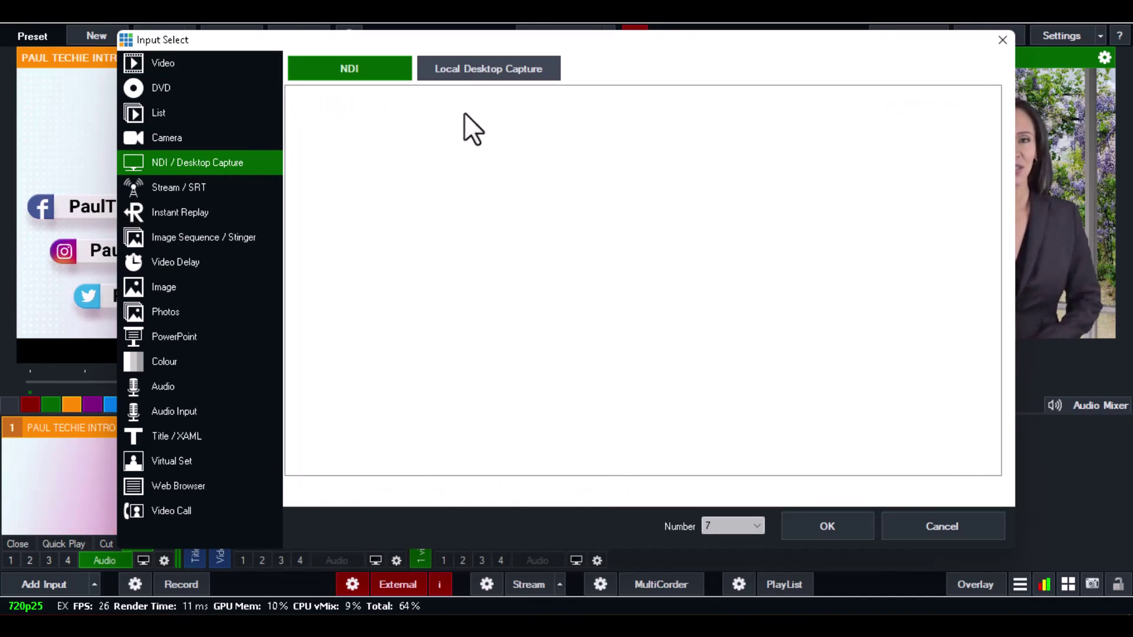
{"action": "left_click", "coordinate": [375, 105]}
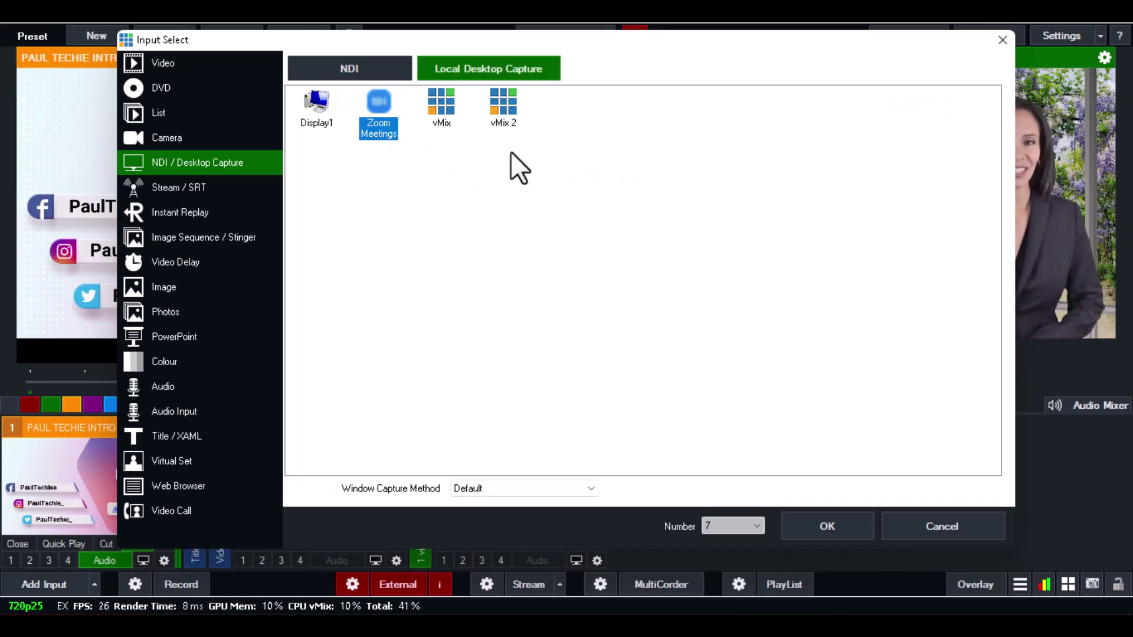
{"action": "left_click", "coordinate": [817, 525]}
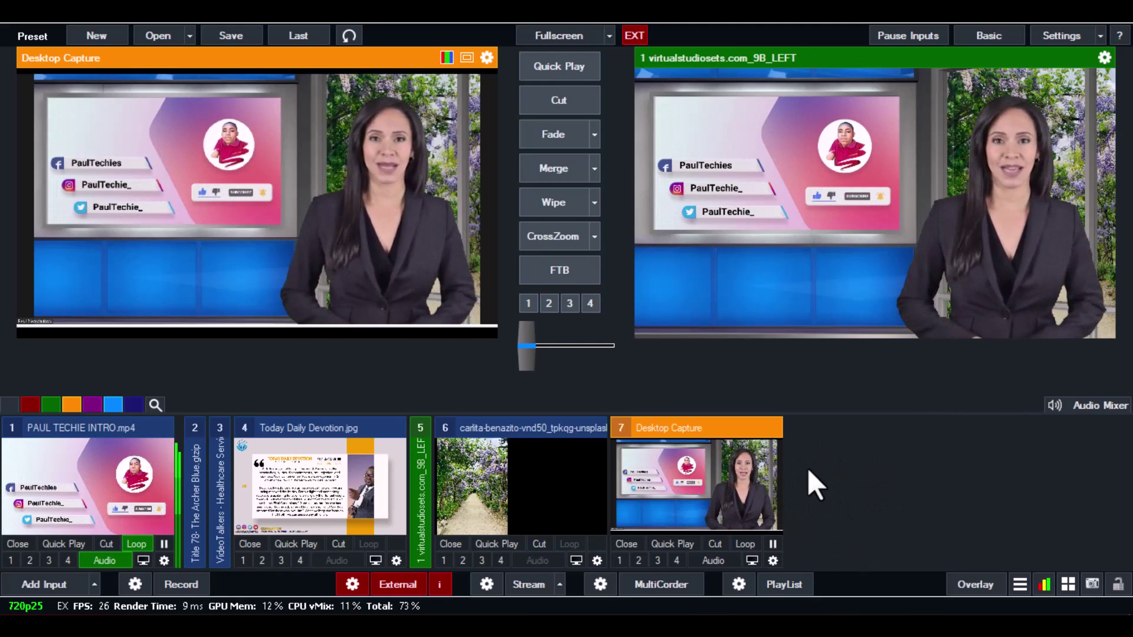
Add an audio input in vMix that uses CABLE-B Output (VB-Audio Cable B) as its audio device
{"action": "left_click", "coordinate": [40, 583]}
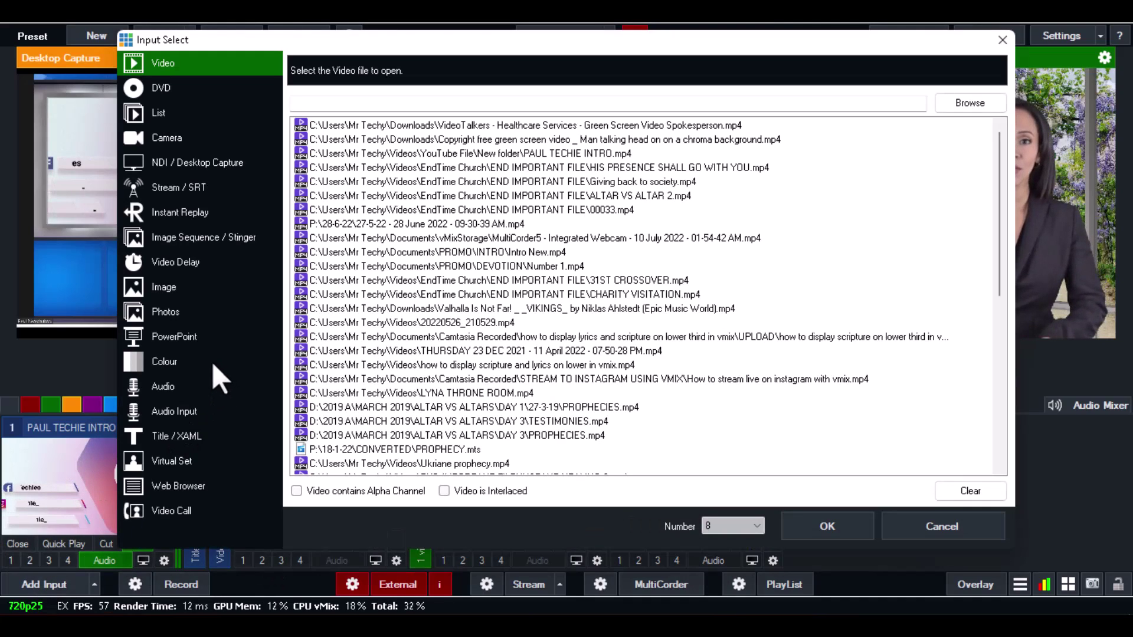
{"action": "left_click", "coordinate": [181, 412]}
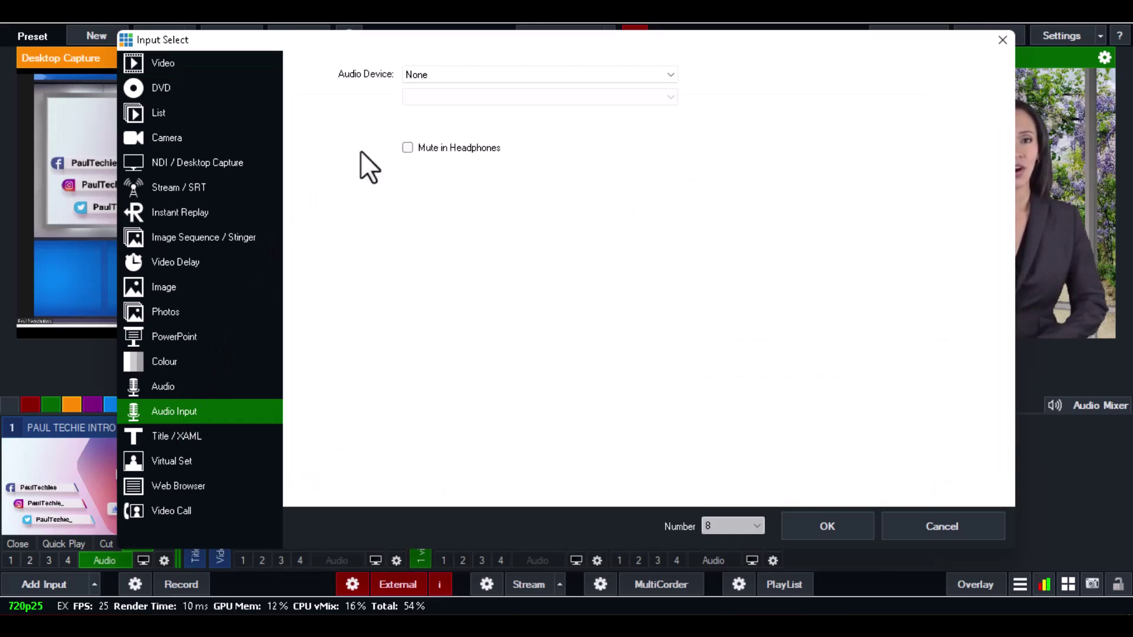
{"action": "left_click", "coordinate": [433, 75]}
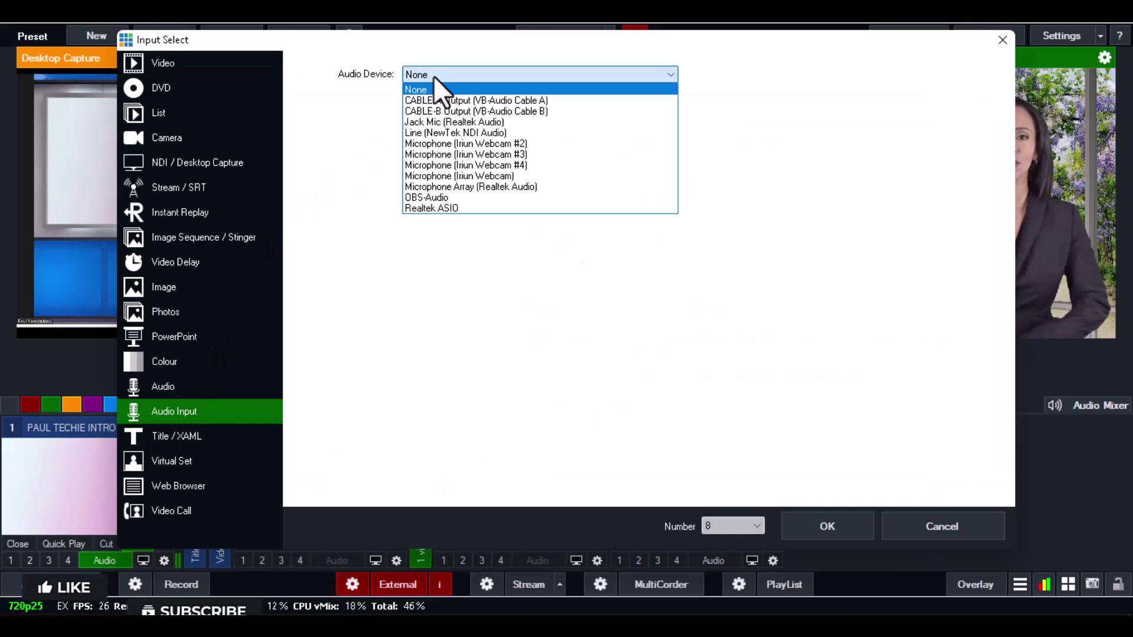
{"action": "left_click", "coordinate": [460, 110]}
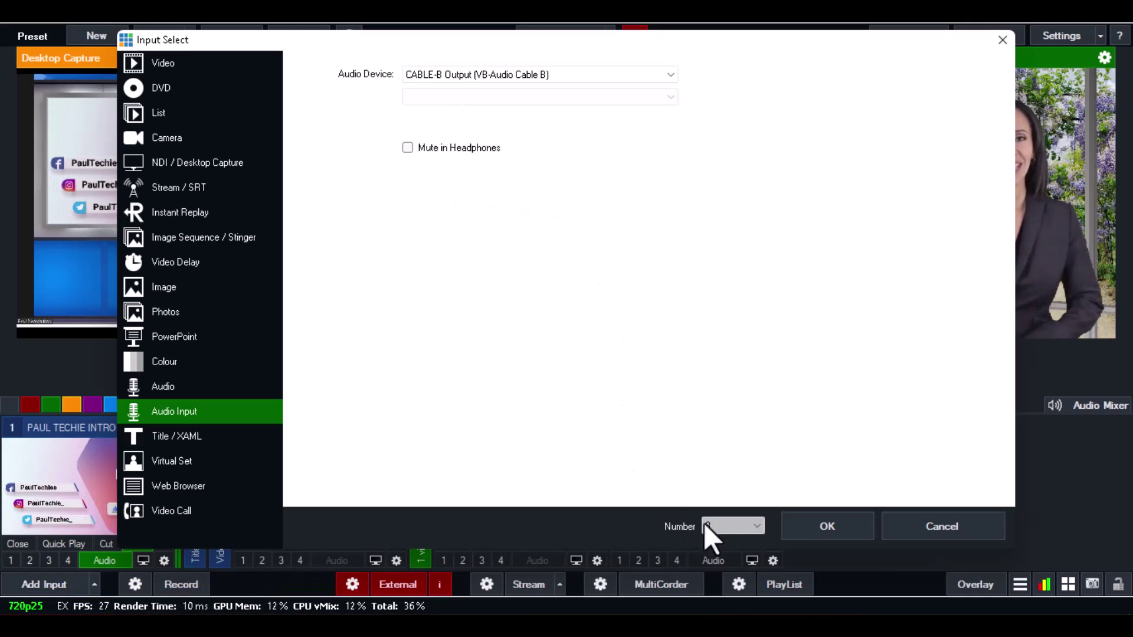
{"action": "left_click", "coordinate": [825, 524]}
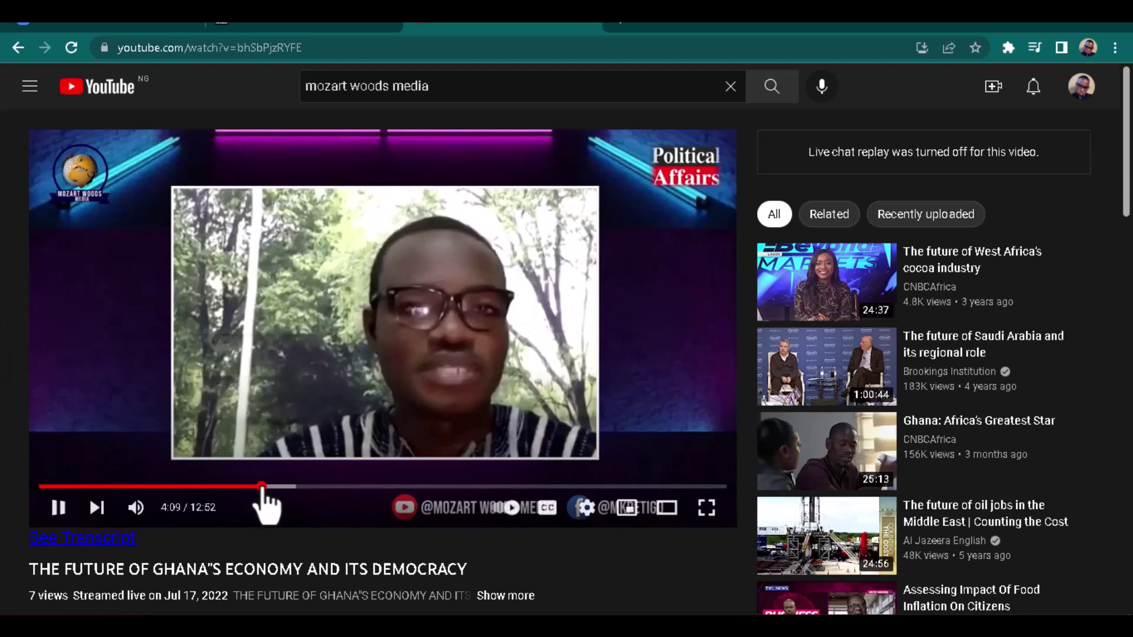
Skip ahead in the YouTube video about Ghana's economy and democracy, and pause the playback
{"action": "left_click", "coordinate": [282, 487]}
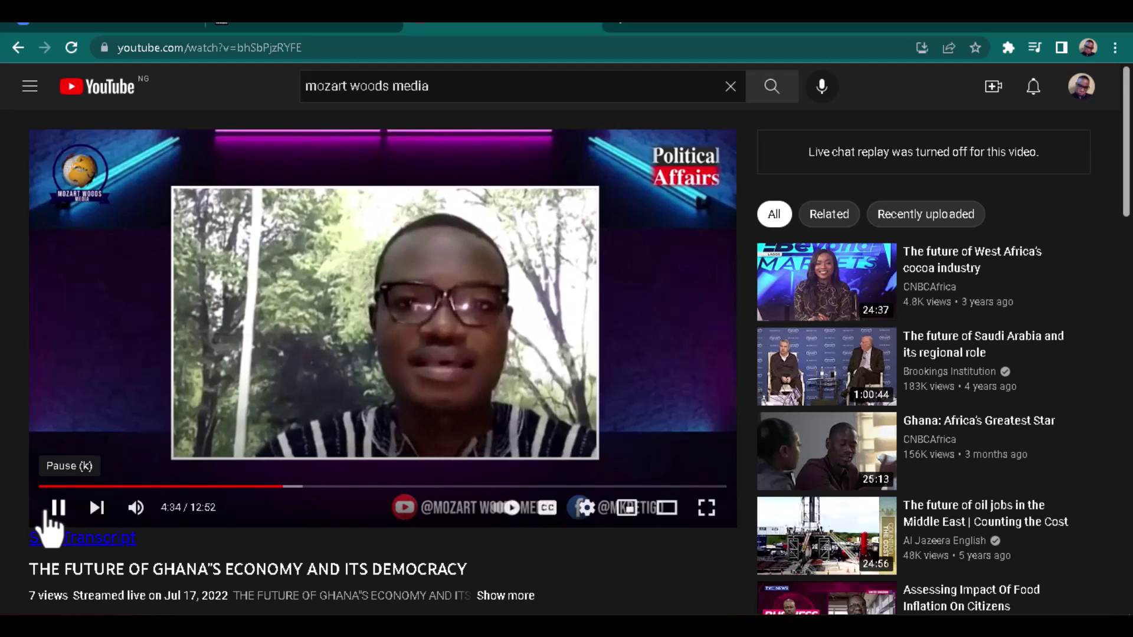
{"action": "left_click", "coordinate": [58, 508]}
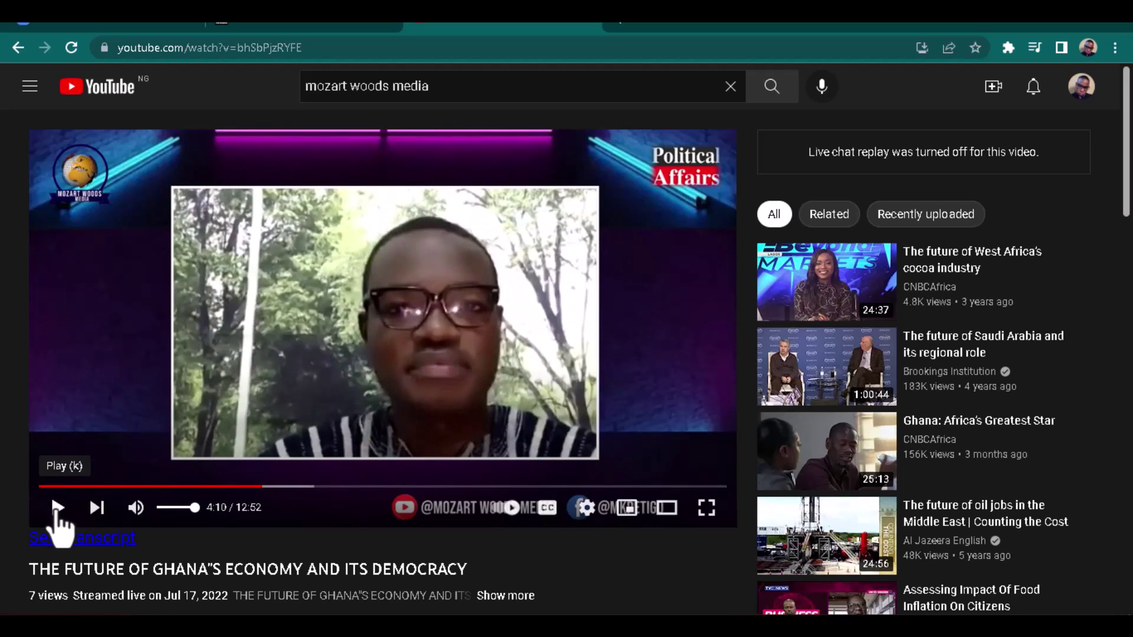